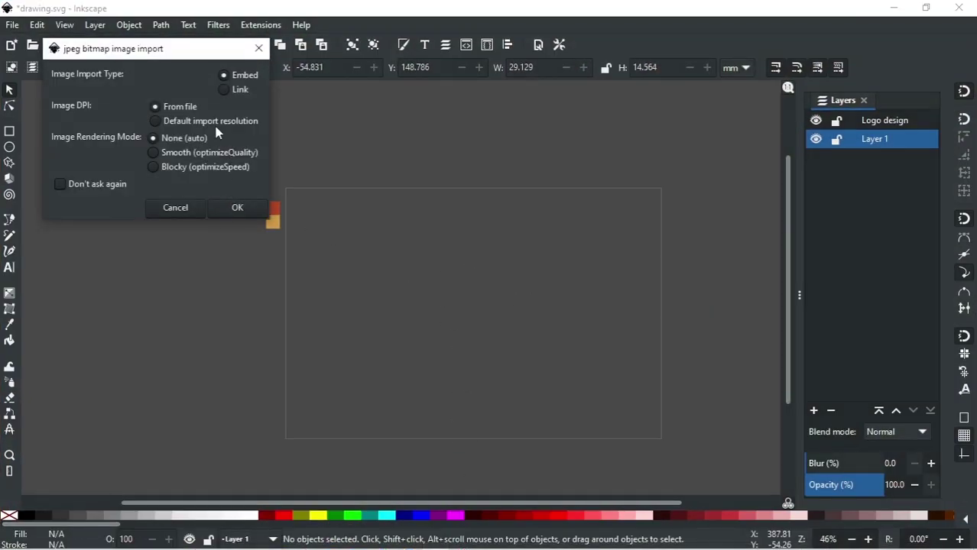
Import the squirrel JPEG as an embedded image and scale it to fit the page.
drag(176, 44, 445, 201)
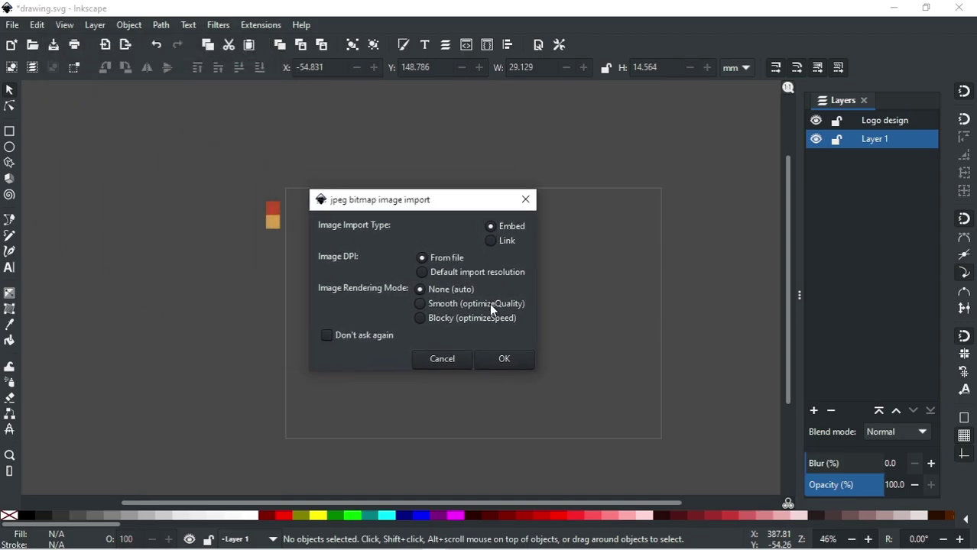
click(515, 366)
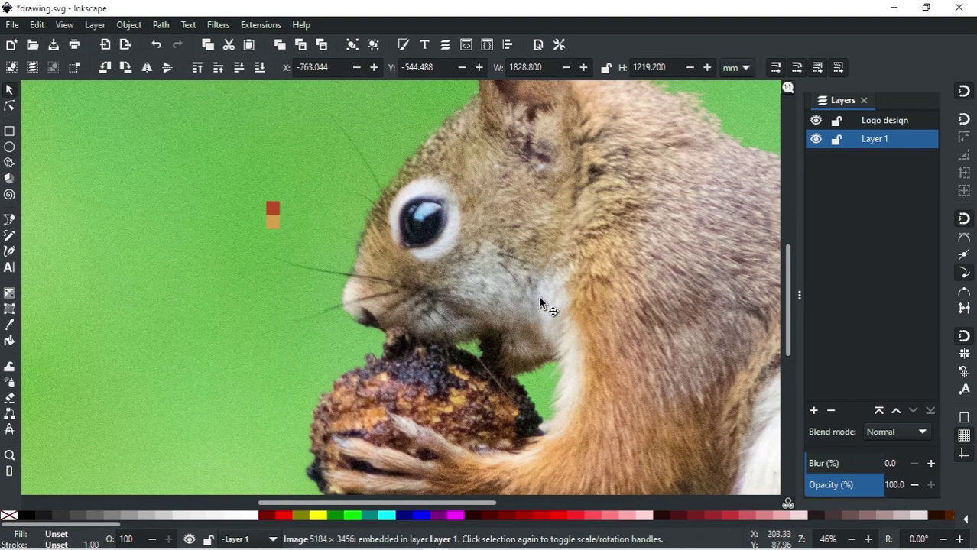
scroll(481, 256, down, 5)
mouse_move(688, 395)
mouse_down()
mouse_move(415, 181)
mouse_move(577, 344)
mouse_up()
Set Layer 1 to 34.2% opacity, lock it, and make Logo design the active layer.
scroll(577, 344, up, 4)
scroll(577, 344, up, 5)
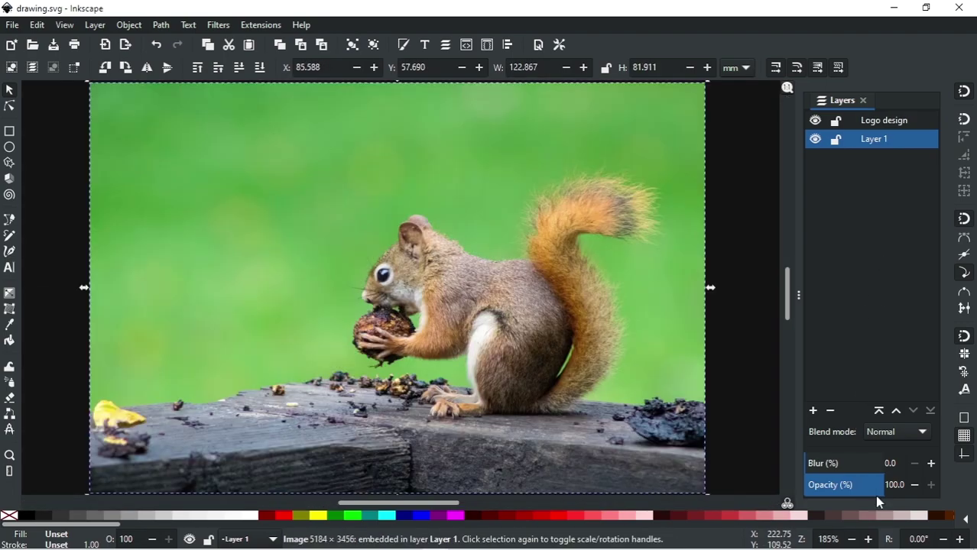
drag(857, 485, 831, 479)
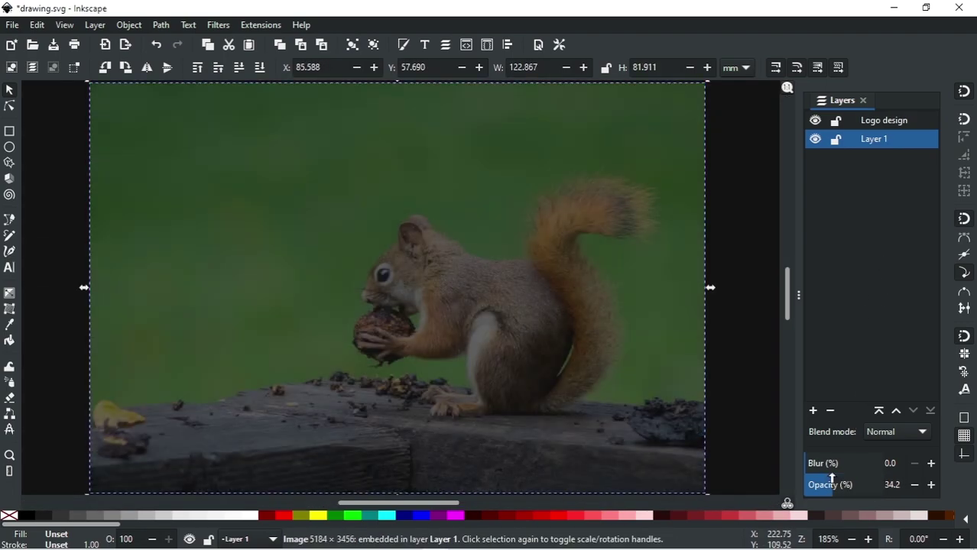
click(834, 140)
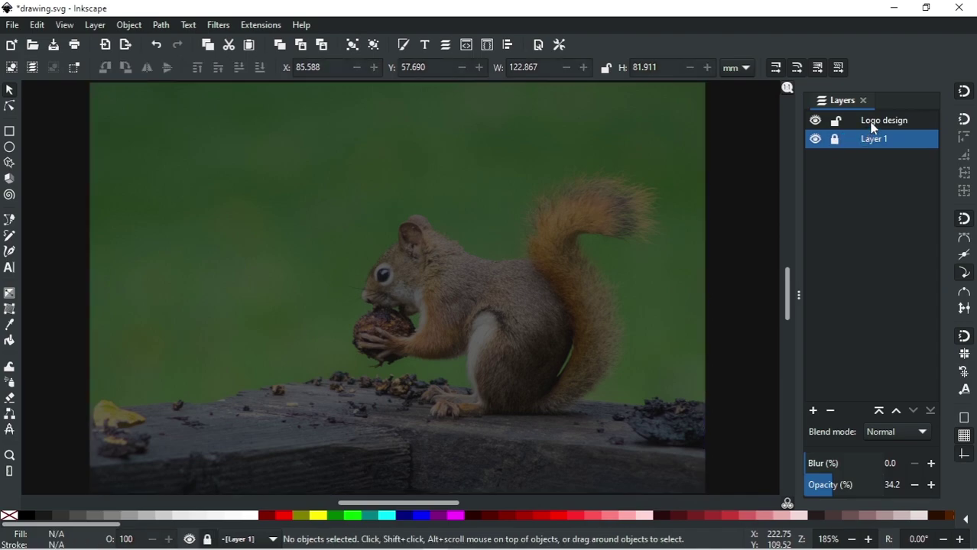
click(871, 127)
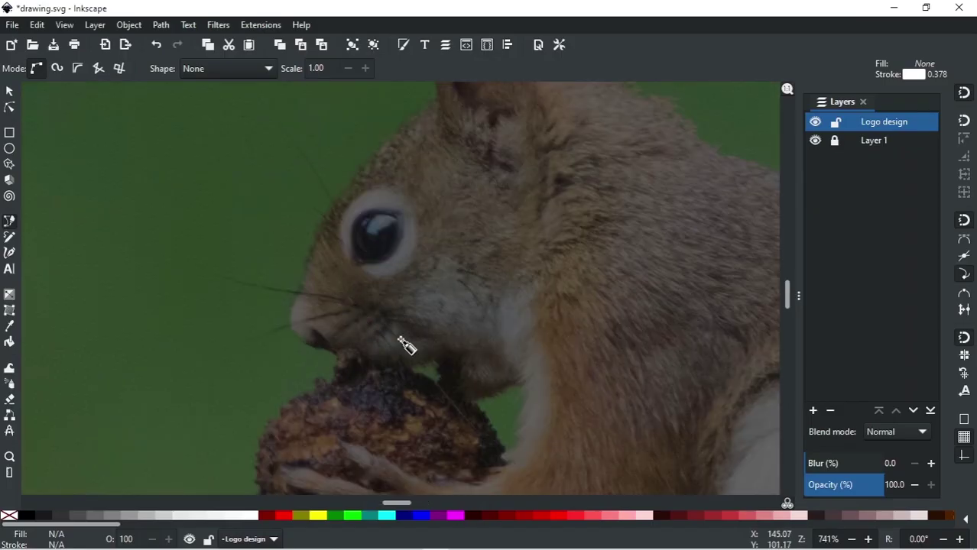
Trace the outline from below the mouth over the snout, forehead and ear.
scroll(428, 382, down, 2)
click(513, 430)
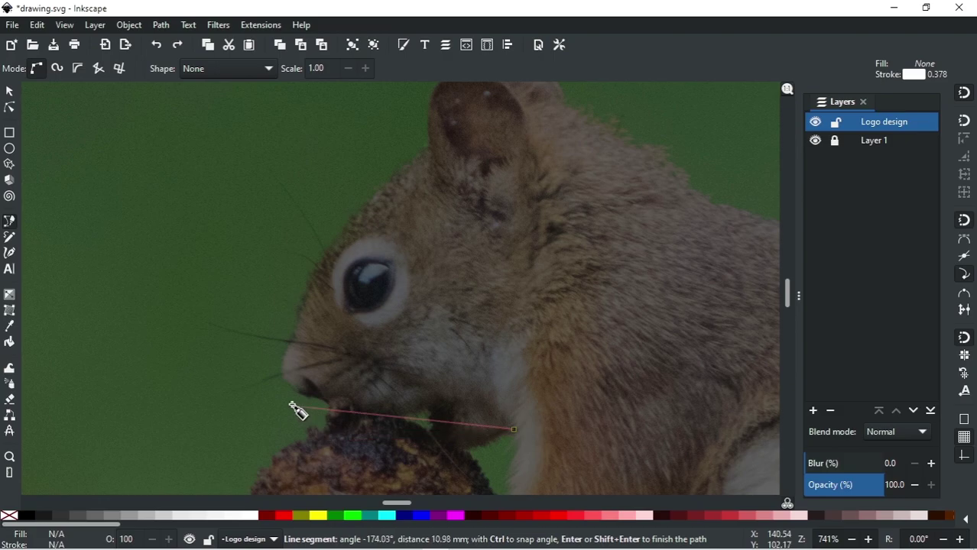
drag(280, 377, 216, 307)
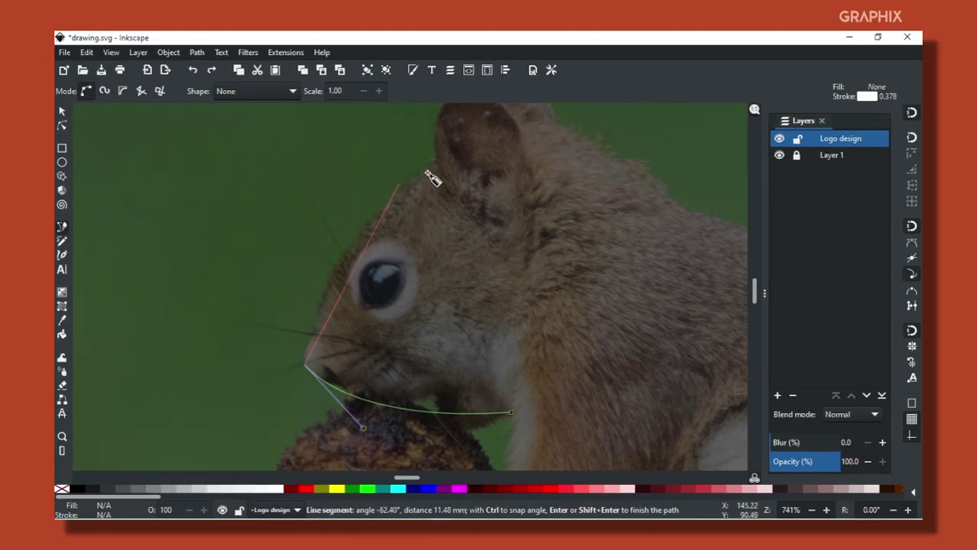
drag(413, 174, 545, 105)
scroll(369, 225, up, 4)
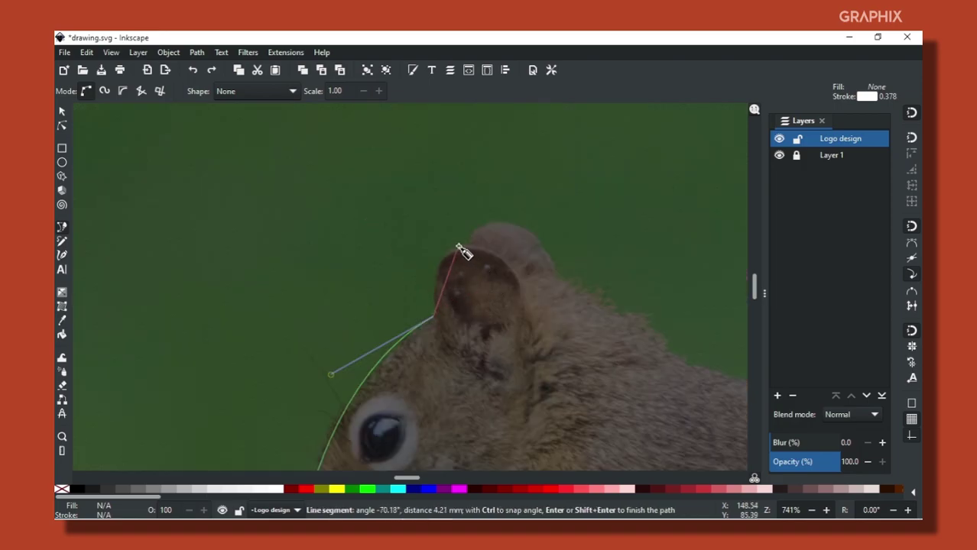
drag(433, 260, 477, 227)
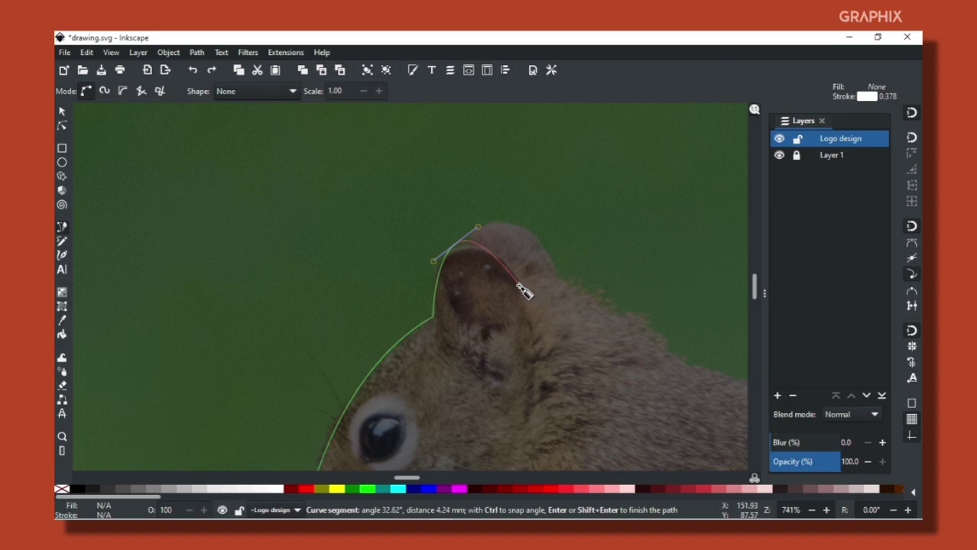
mouse_move(512, 263)
mouse_down()
mouse_move(527, 311)
mouse_move(574, 298)
mouse_up()
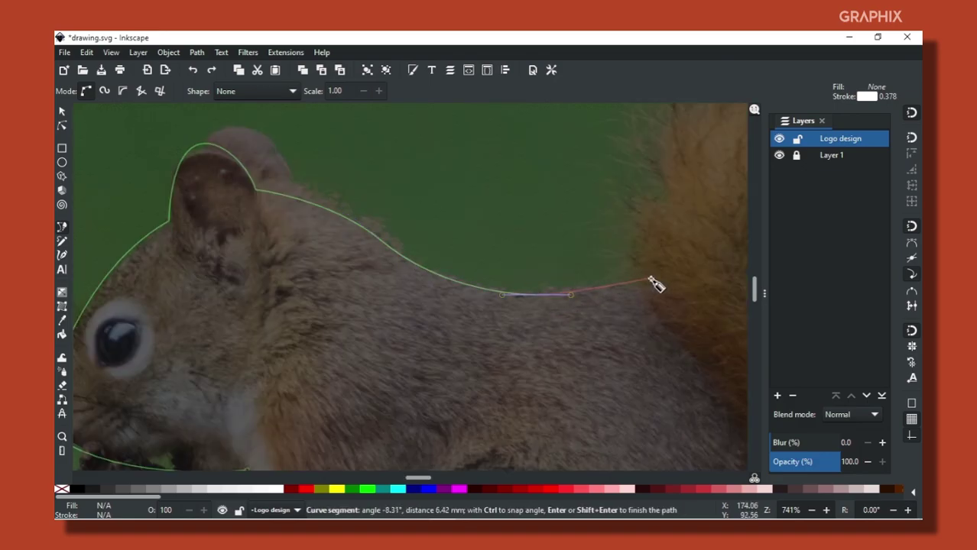
Continue the outline along the back, down beside the tail, and along the bottom to the feet.
click(652, 282)
key(minus)
key(minus)
drag(507, 228, 509, 300)
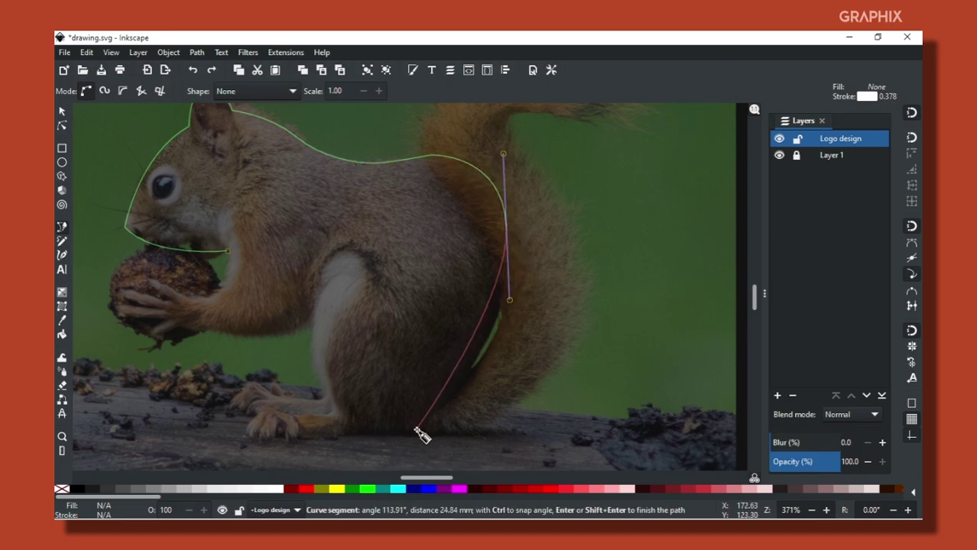
drag(419, 433, 359, 468)
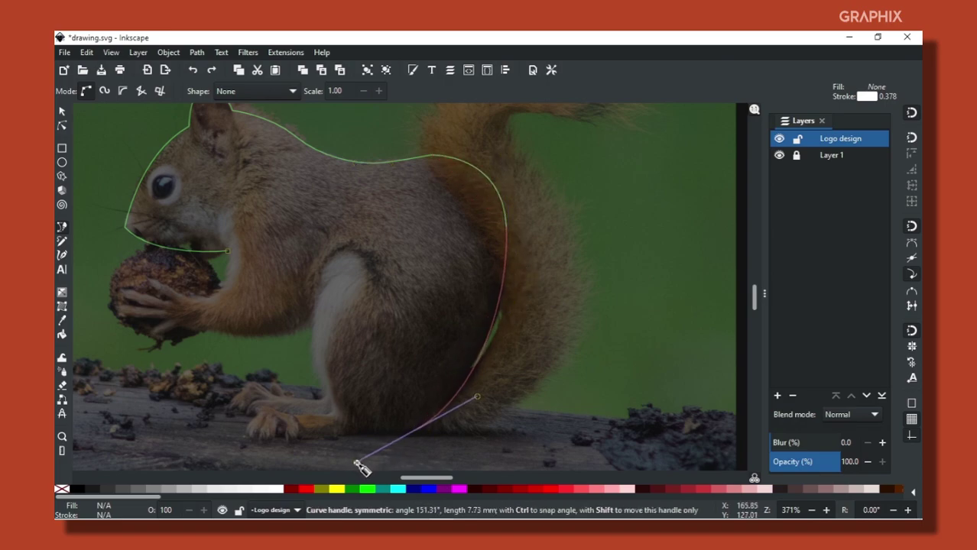
click(418, 431)
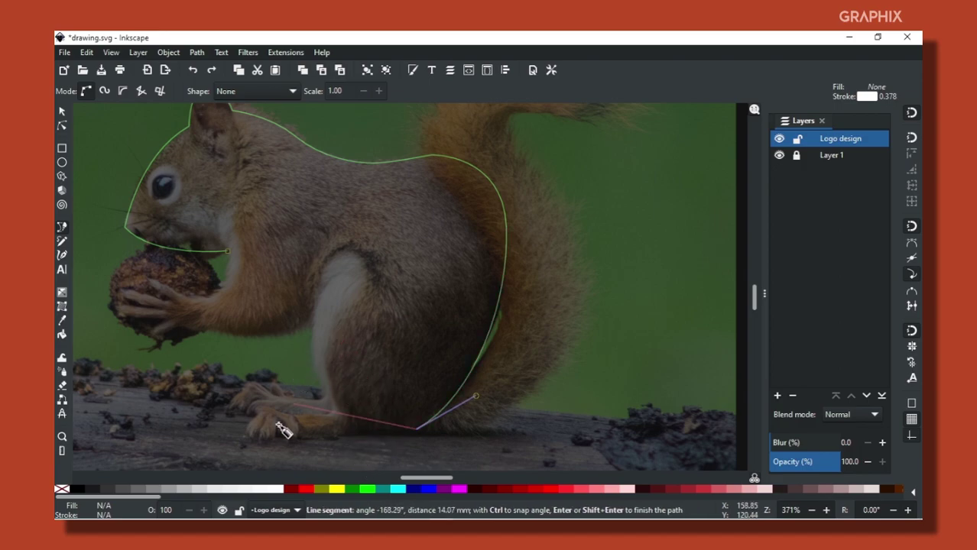
click(260, 428)
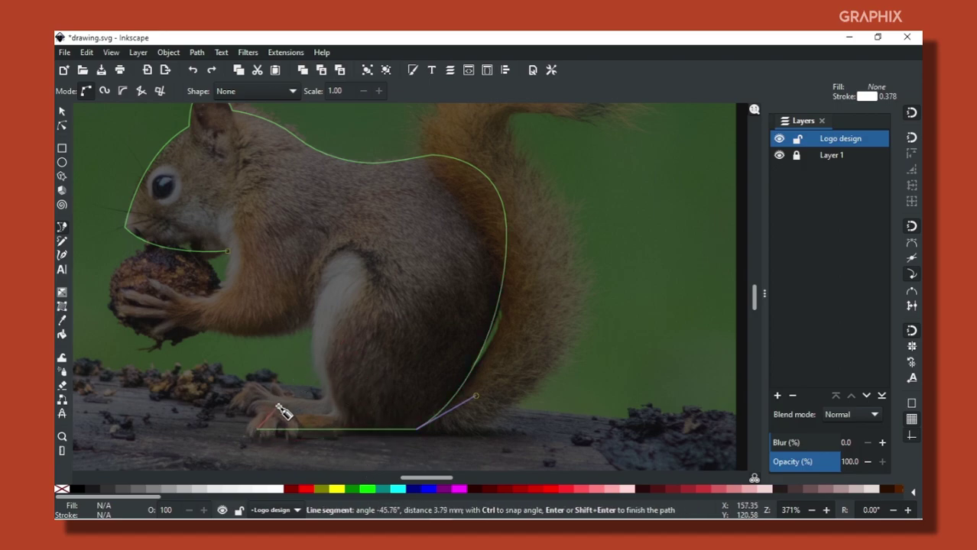
drag(280, 406, 294, 405)
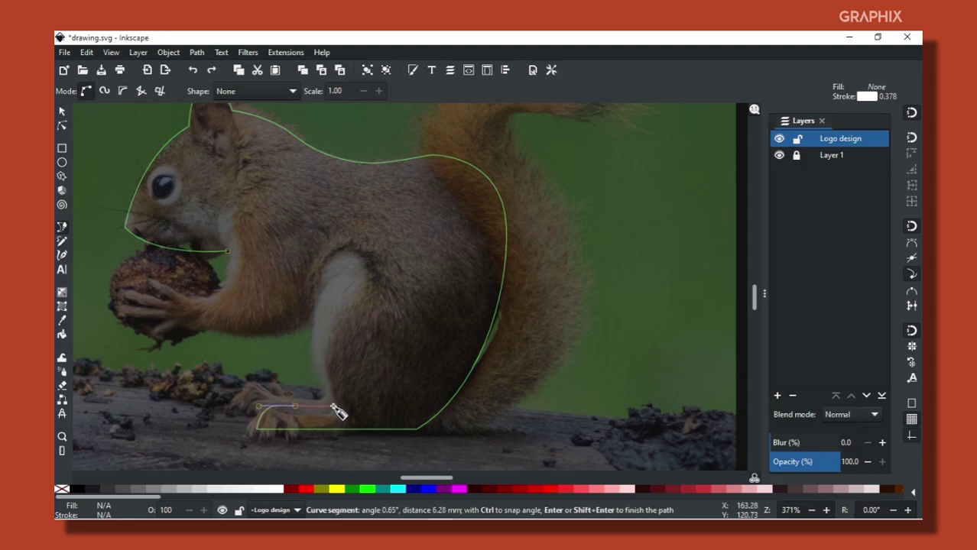
click(331, 405)
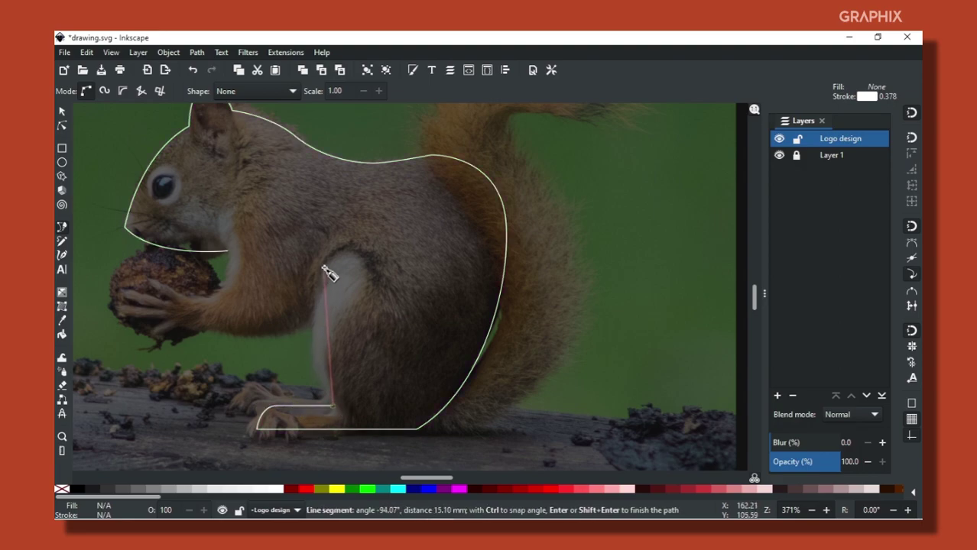
Run the path up the leg, under the forearm to the nut paw, close it at the start node, then adjust one node.
drag(333, 254, 383, 199)
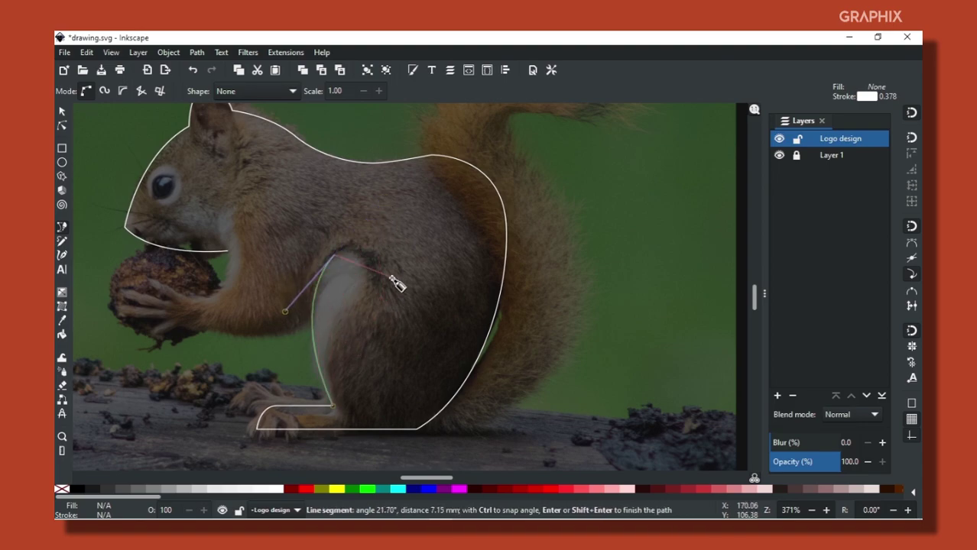
click(334, 255)
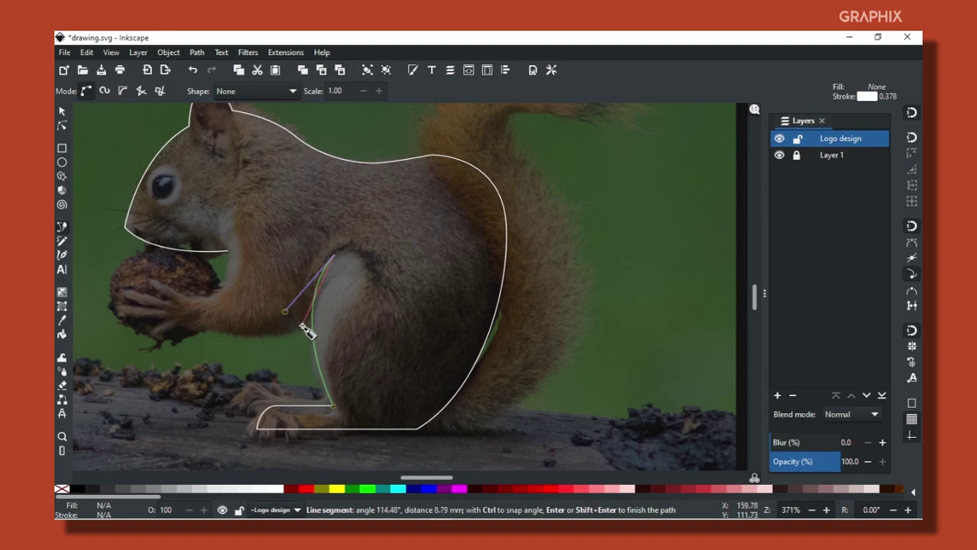
drag(301, 326, 304, 380)
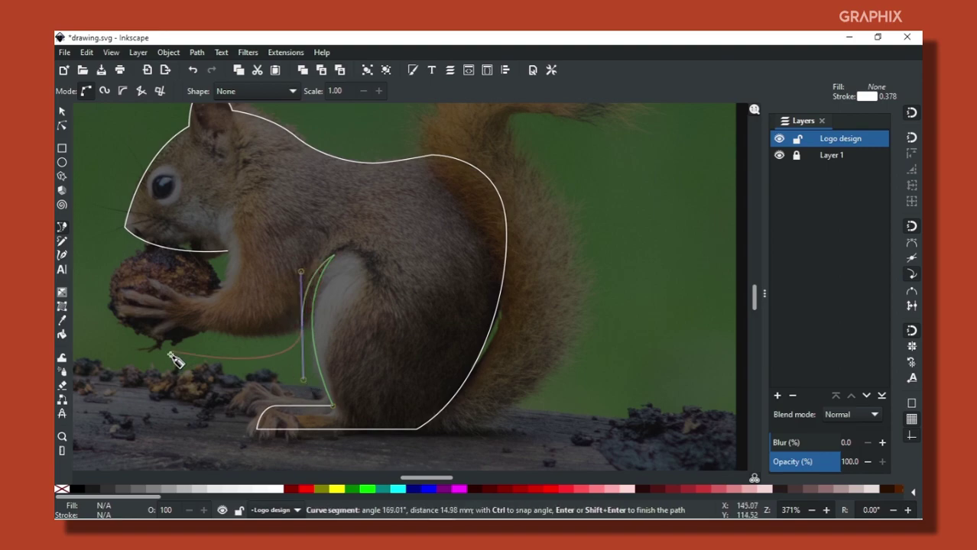
scroll(183, 365, up, 2)
drag(522, 344, 322, 320)
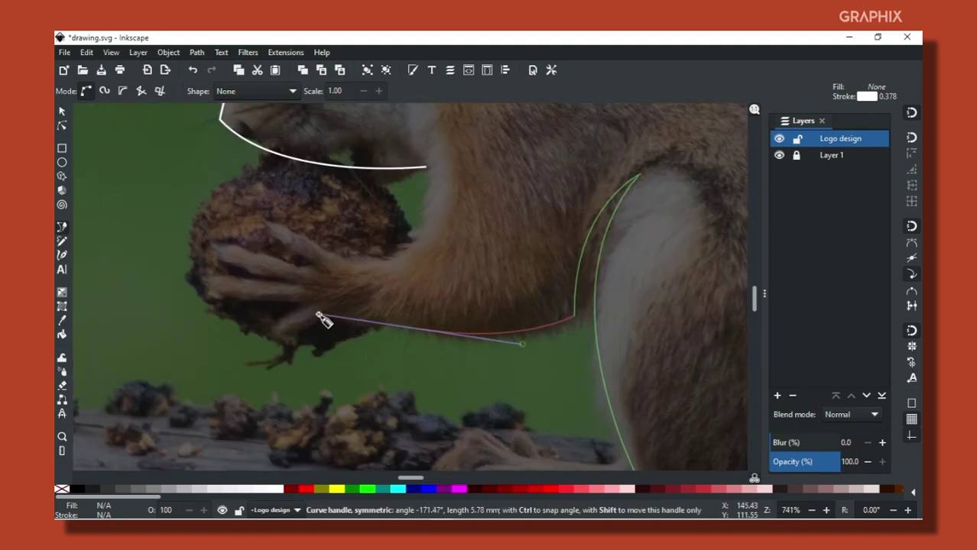
mouse_move(234, 282)
mouse_down()
mouse_move(231, 255)
mouse_move(320, 249)
mouse_move(391, 290)
mouse_up()
scroll(366, 292, up, 5)
scroll(366, 291, right, 3)
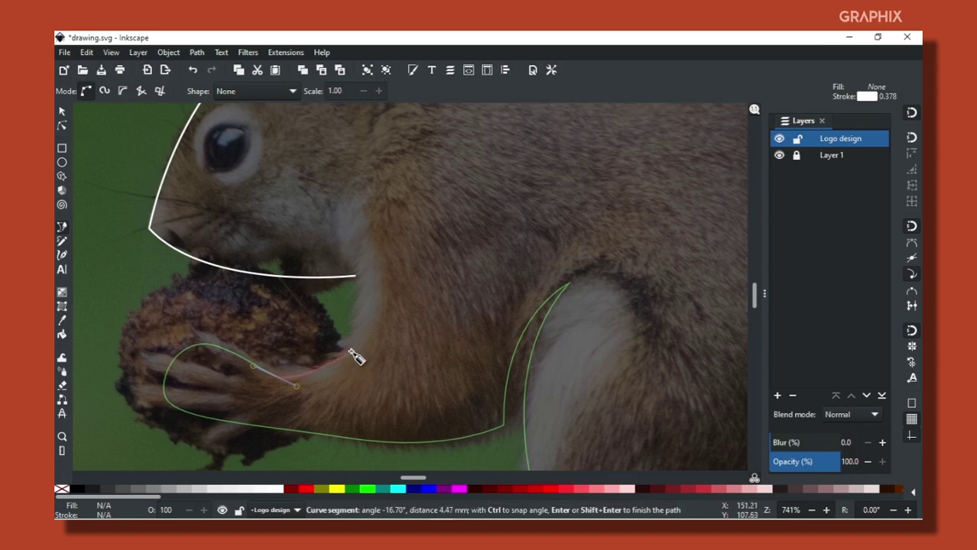
drag(357, 252, 329, 205)
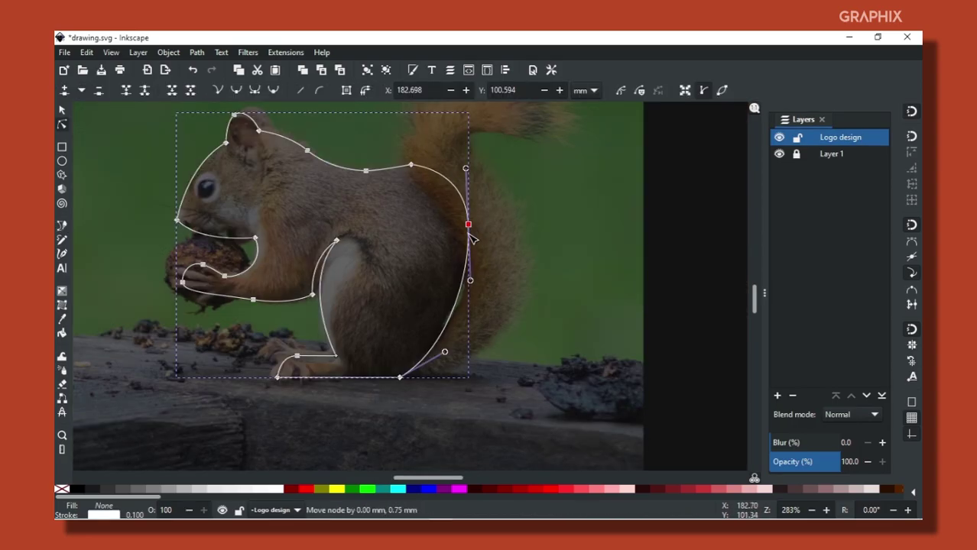
drag(474, 222, 468, 244)
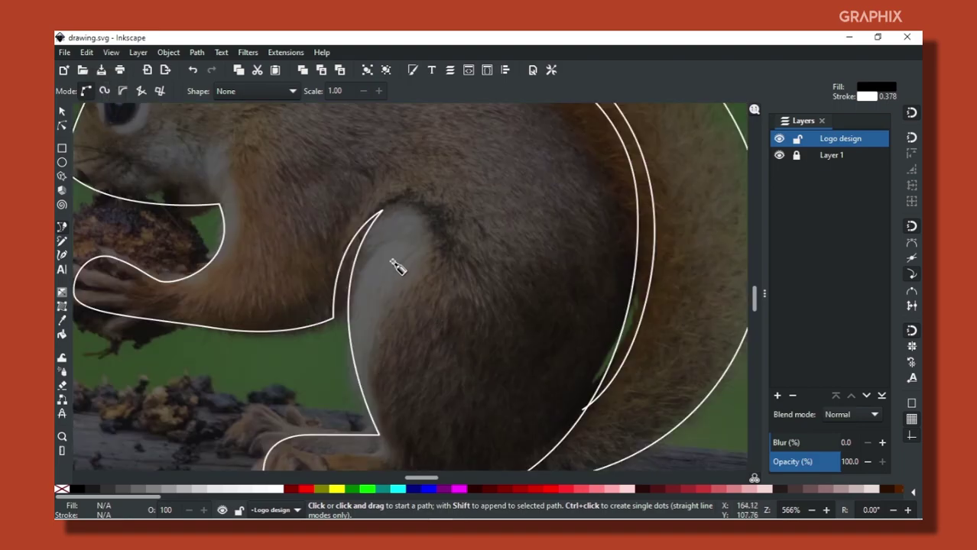
Trace a closed front-leg and haunch shape from the inner leg edge down to the foot.
scroll(407, 219, up, 2)
scroll(399, 202, up, 2)
click(254, 293)
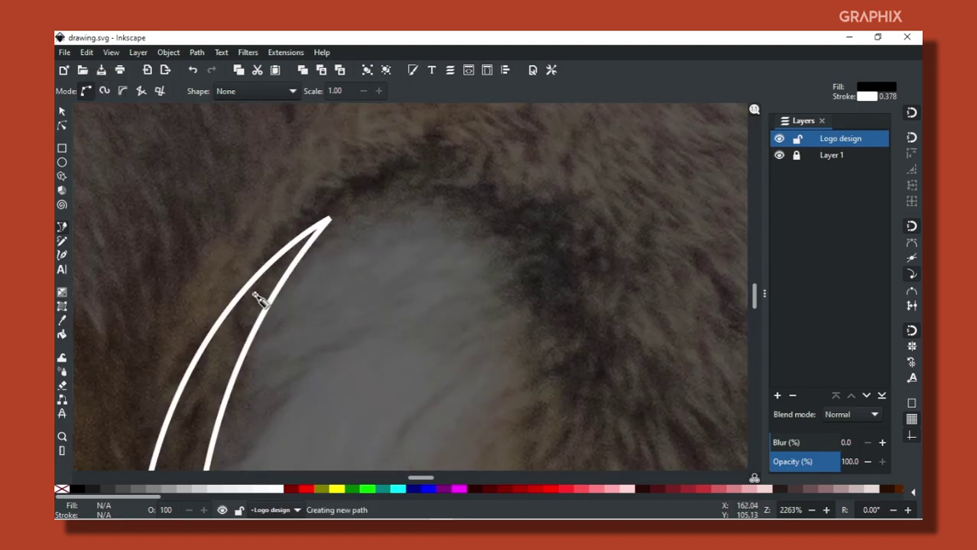
click(330, 220)
scroll(374, 192, down, 2)
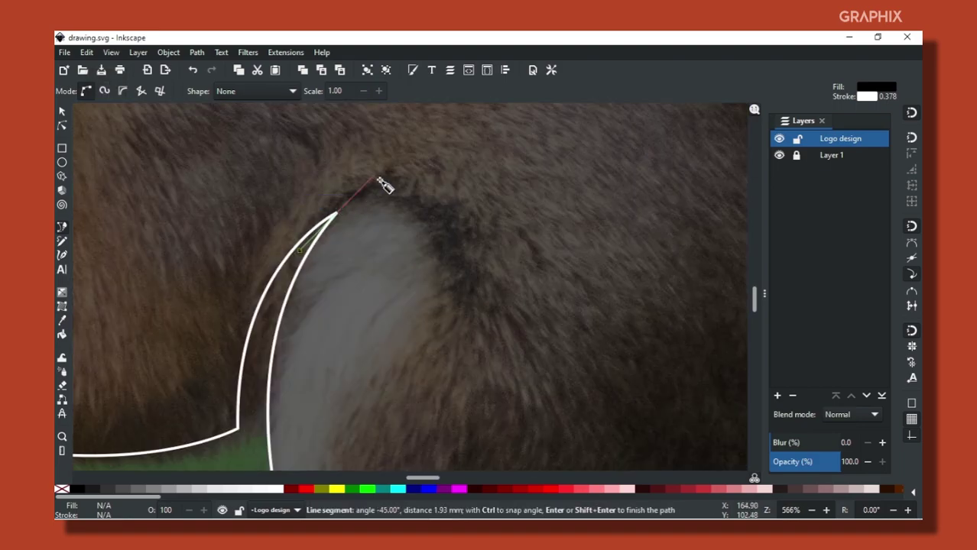
scroll(397, 199, down, 2)
drag(434, 225, 444, 290)
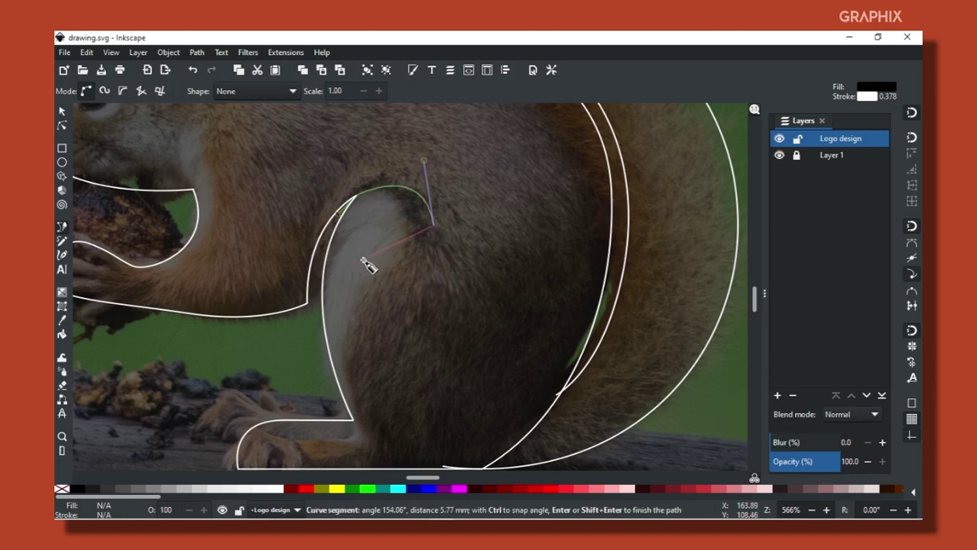
drag(378, 273, 364, 300)
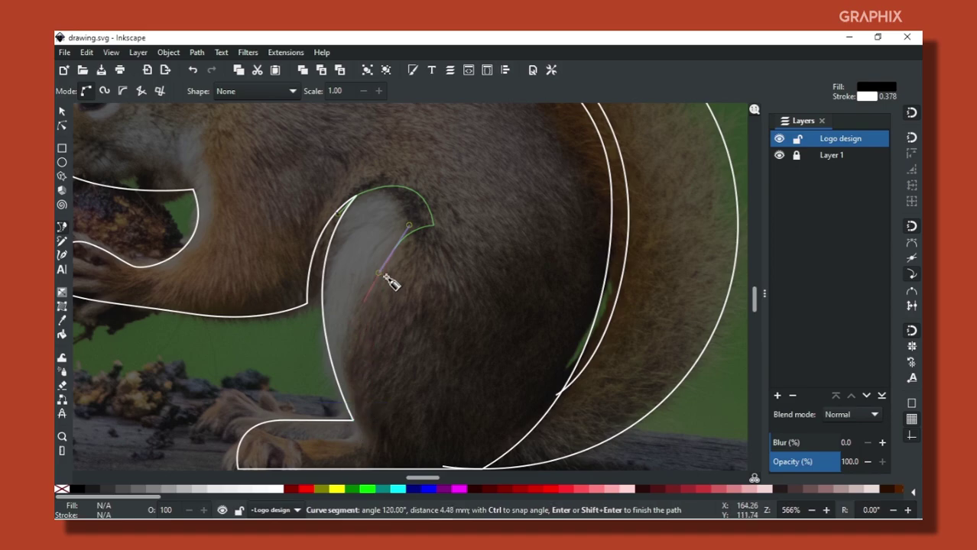
scroll(388, 282, down, 2)
scroll(373, 367, up, 2)
scroll(392, 338, up, 2)
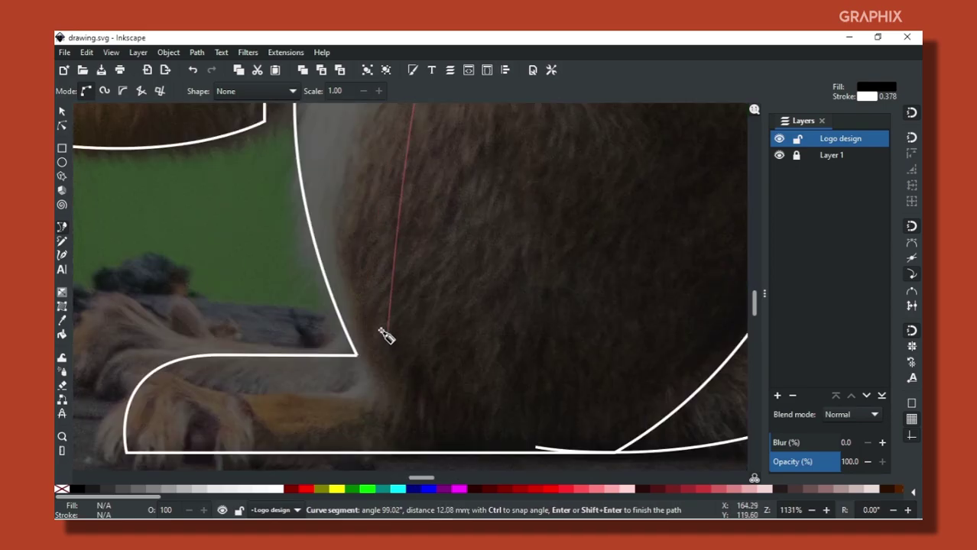
drag(364, 304, 389, 407)
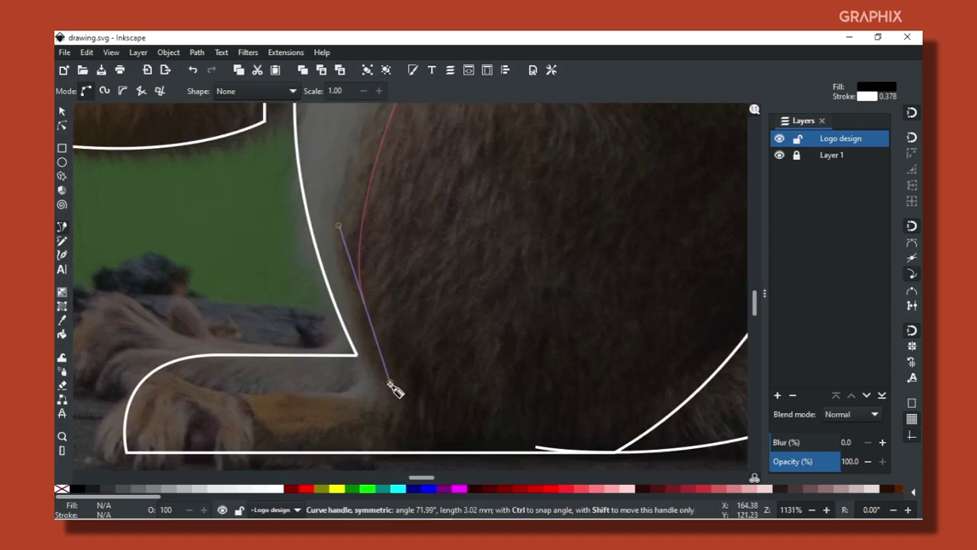
scroll(337, 374, down, 3)
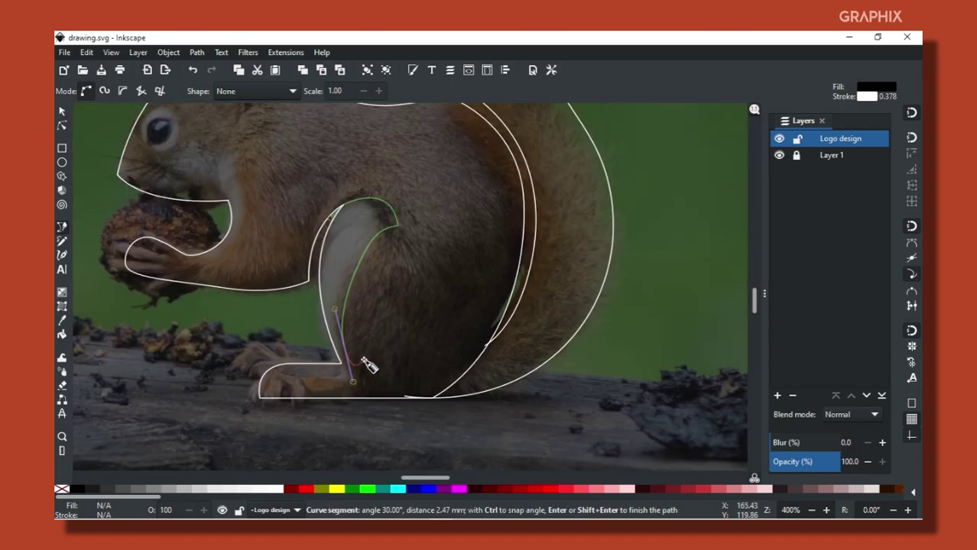
key(Return)
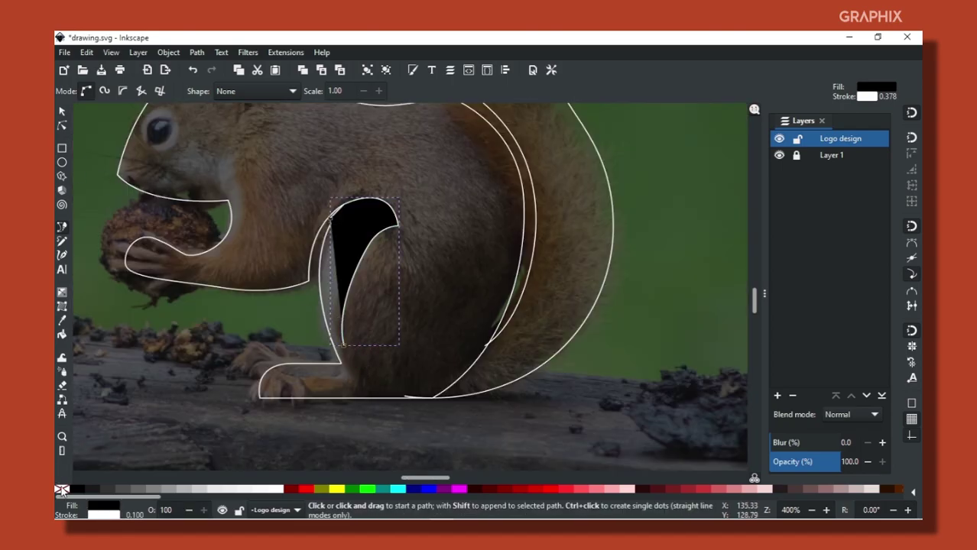
Set the leg shape's fill to none and move its bottom nodes onto the body line.
click(62, 489)
click(62, 126)
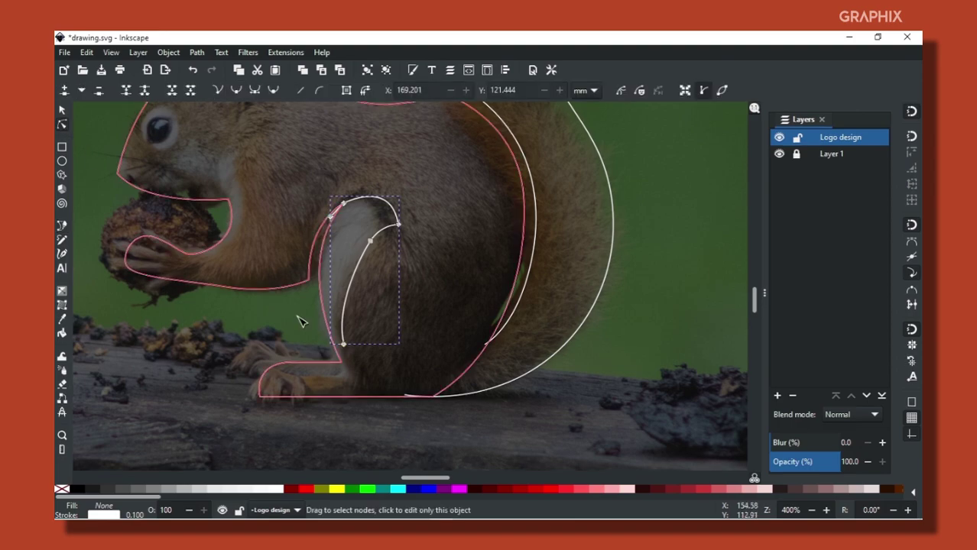
key(plus)
key(plus)
drag(271, 354, 161, 340)
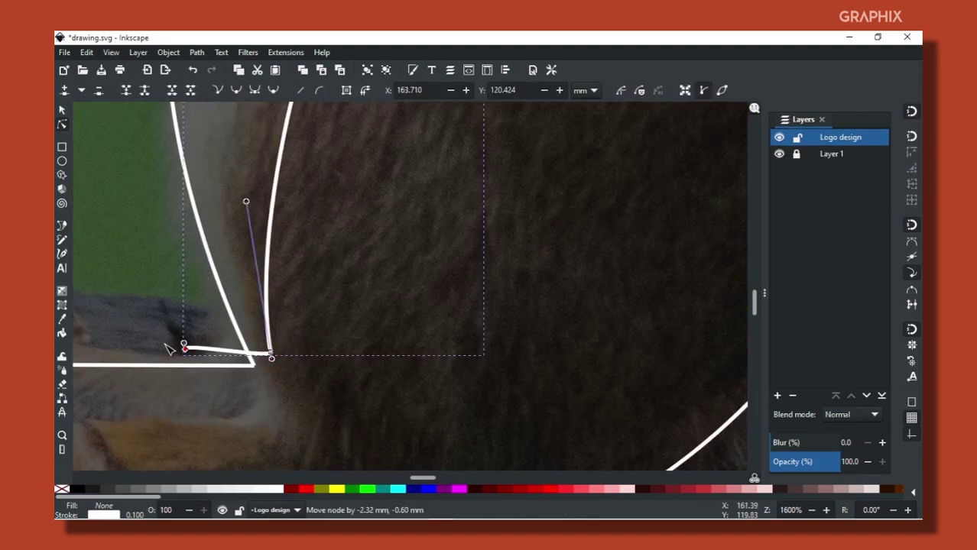
drag(269, 354, 254, 366)
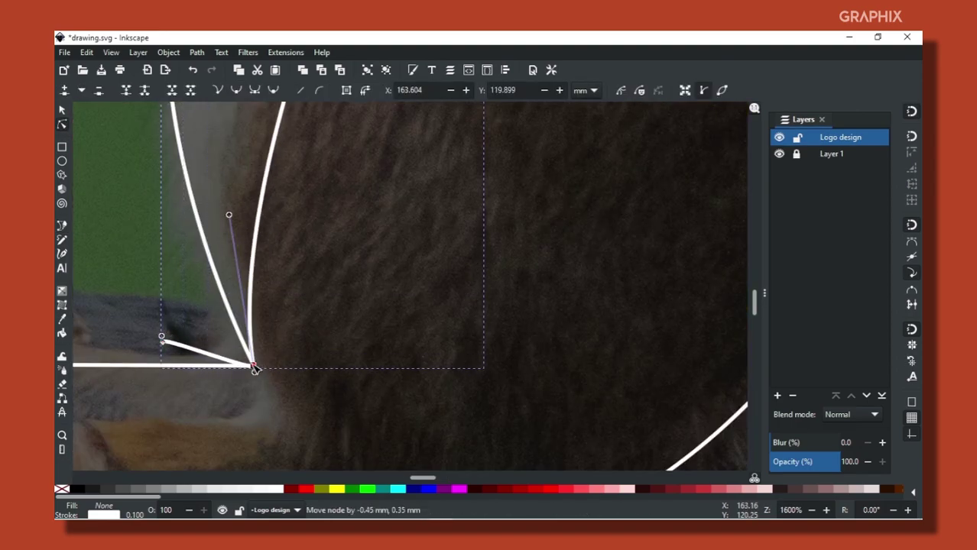
scroll(344, 366, down, 3)
scroll(348, 382, down, 3)
scroll(328, 306, up, 1)
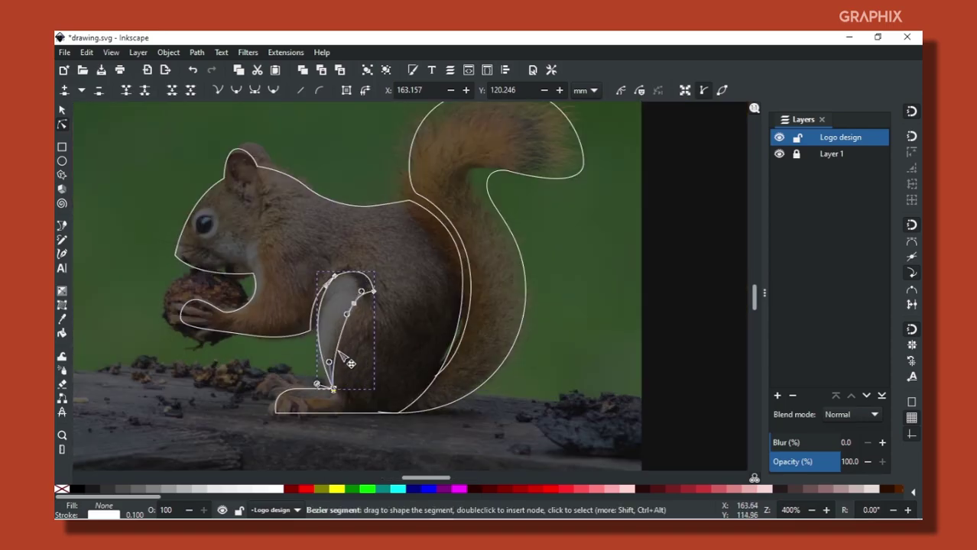
scroll(327, 304, up, 2)
key(b)
scroll(365, 377, up, 2)
Start a cheek outline below the mouth and curve it up along the cheek.
click(260, 336)
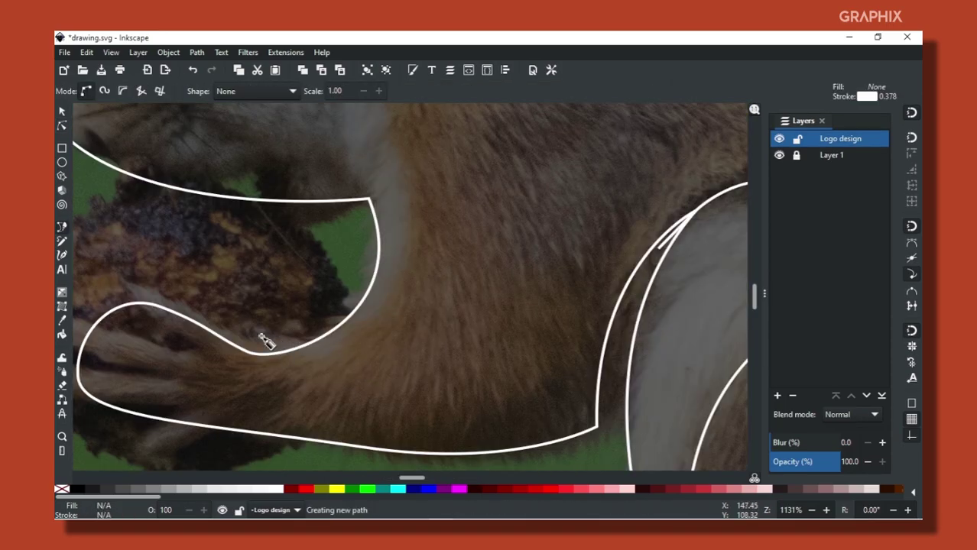
drag(398, 297, 460, 207)
scroll(468, 323, up, 3)
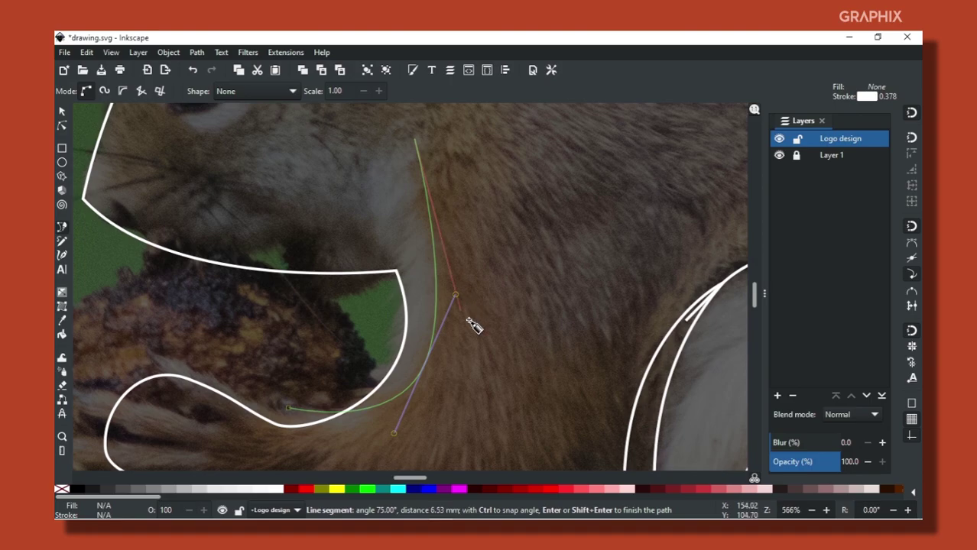
scroll(382, 224, down, 2)
scroll(382, 224, up, 2)
click(509, 222)
drag(398, 206, 343, 179)
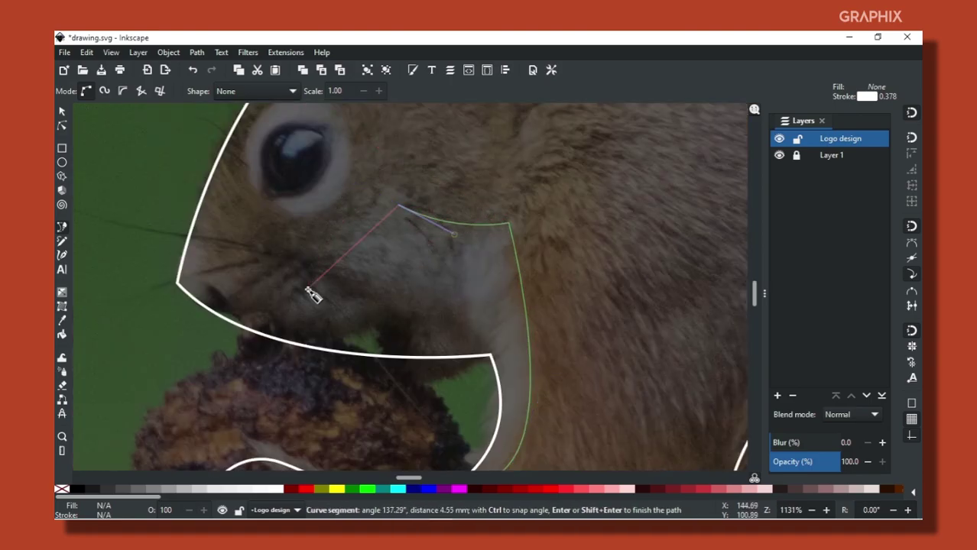
Bring the cheek outline back down toward the nut to close it, and save drawing.svg.
click(304, 288)
drag(430, 356, 438, 411)
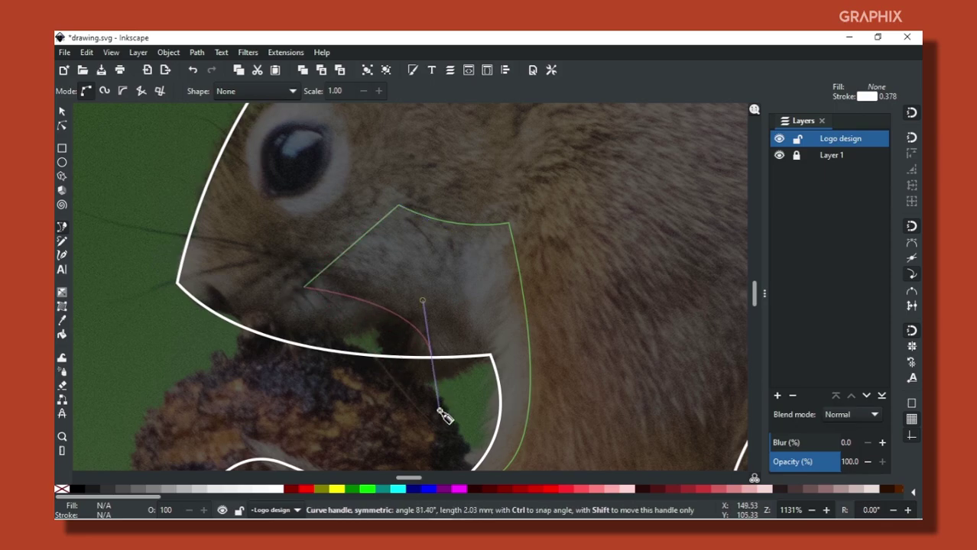
ctrl+scroll(356, 287, down, 2)
key(Return)
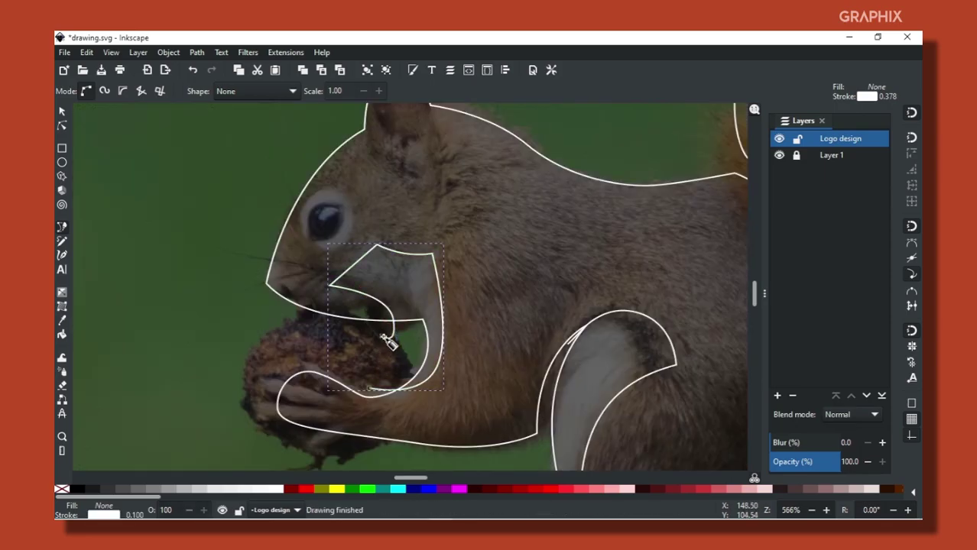
ctrl+scroll(495, 258, down, 3)
key(ctrl+s)
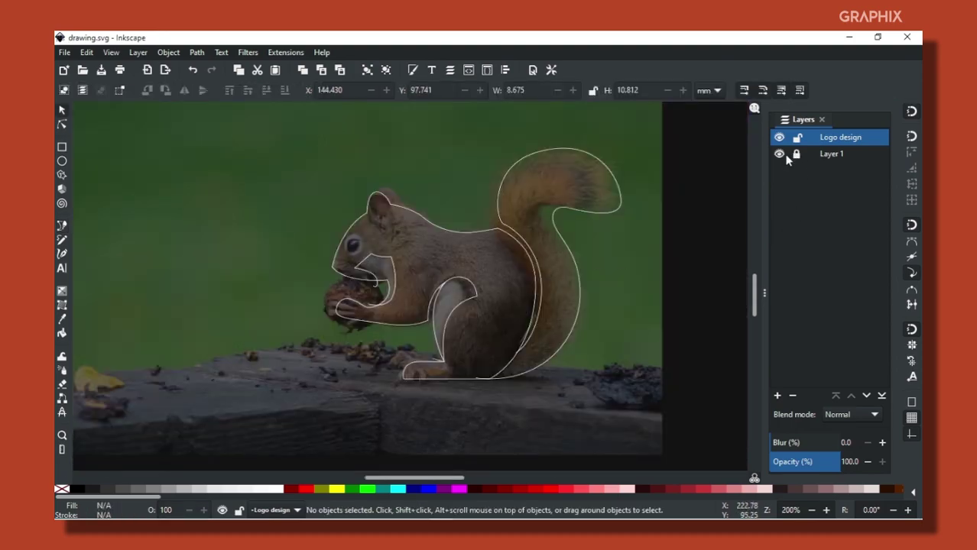
Hide the photo layer, merge all squirrel outlines with Path > Combine, and draw an enclosing rectangle.
click(779, 154)
drag(268, 108, 709, 459)
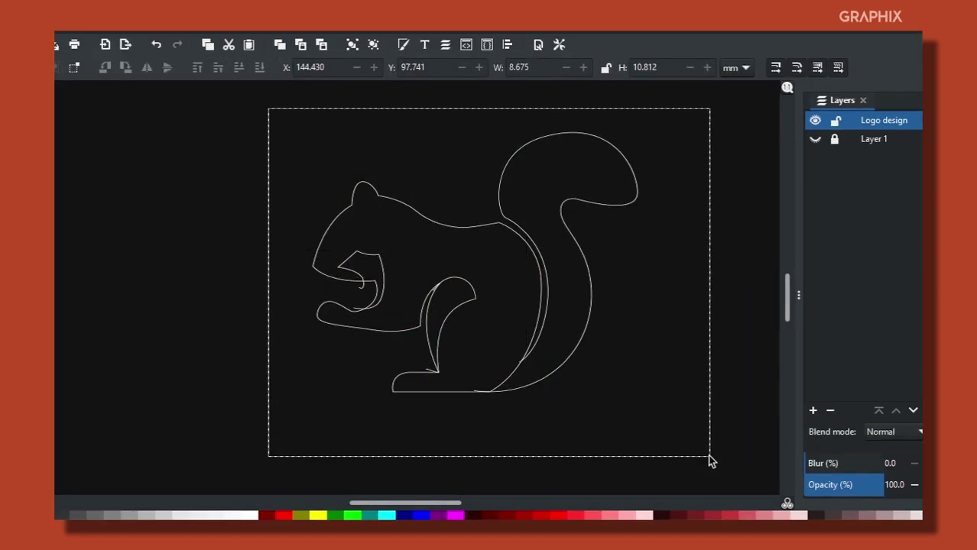
ctrl+scroll(427, 338, down, 2)
ctrl+scroll(447, 316, up, 1)
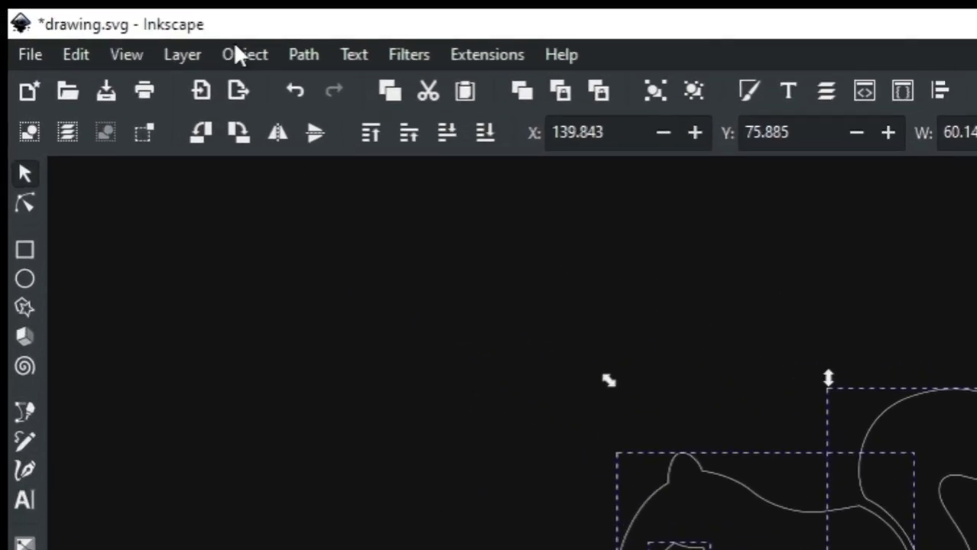
click(304, 54)
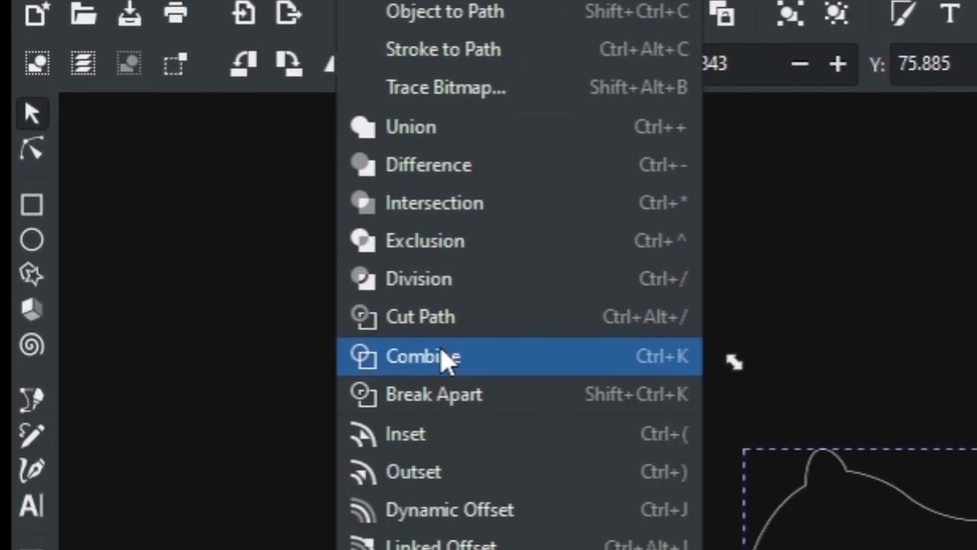
click(447, 359)
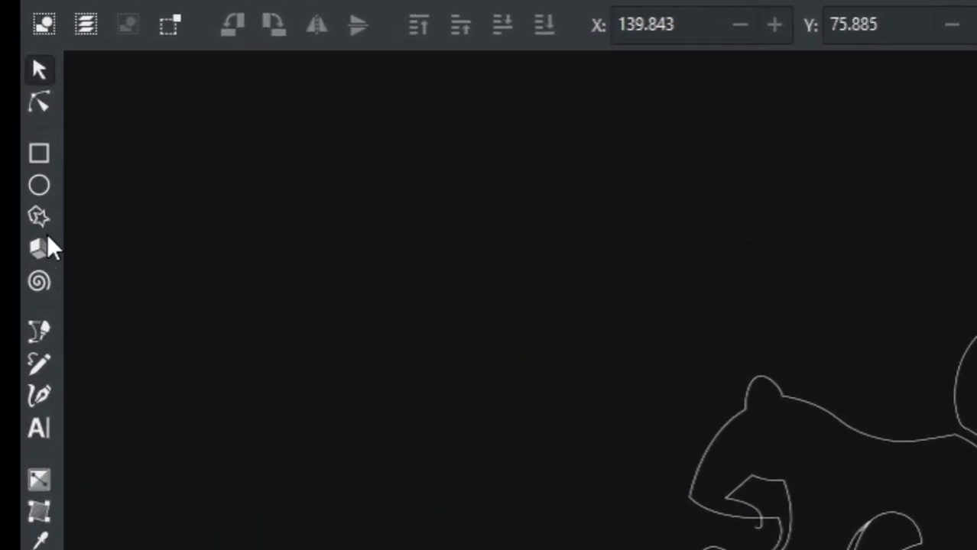
click(39, 154)
drag(218, 128, 680, 496)
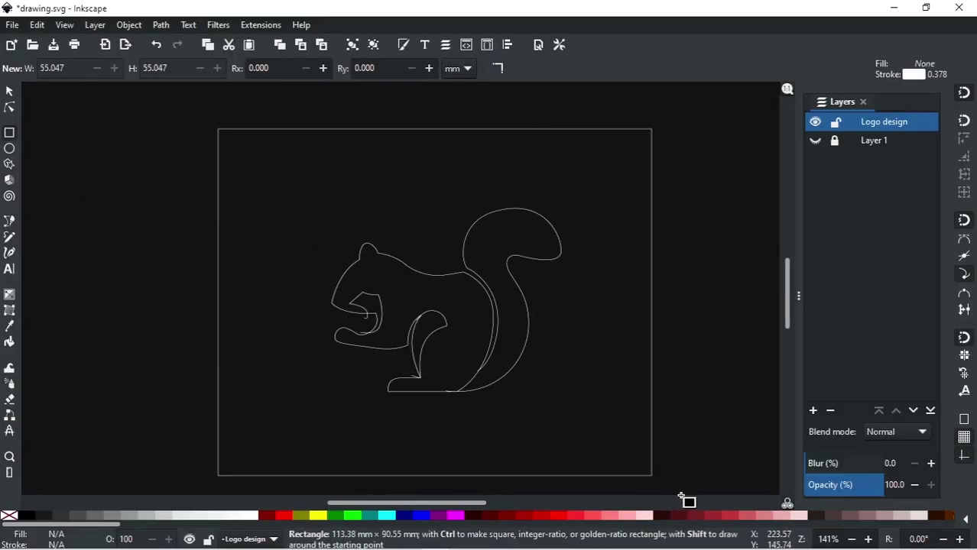
Fill the rectangle with the rust-red swatch colour and lower it beneath the squirrel.
scroll(515, 301, down, 2)
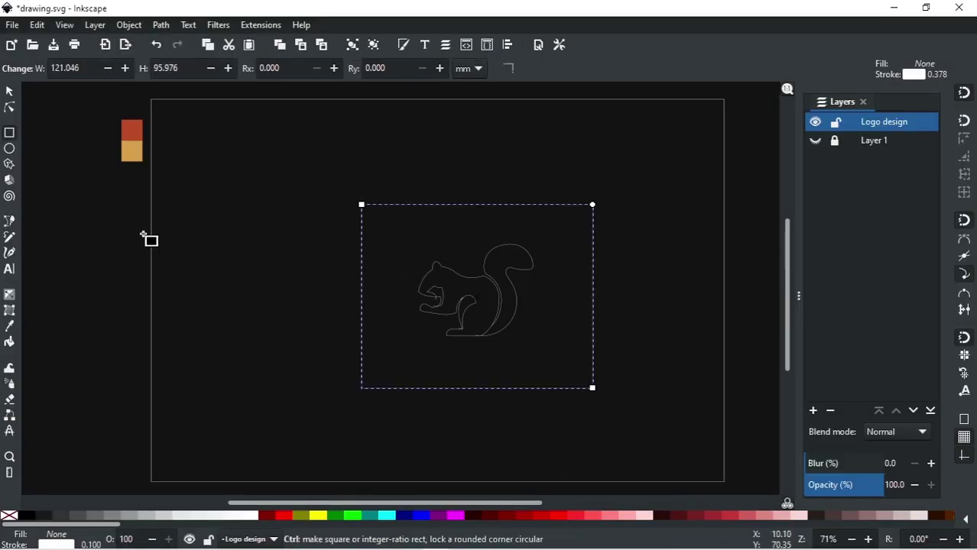
click(10, 328)
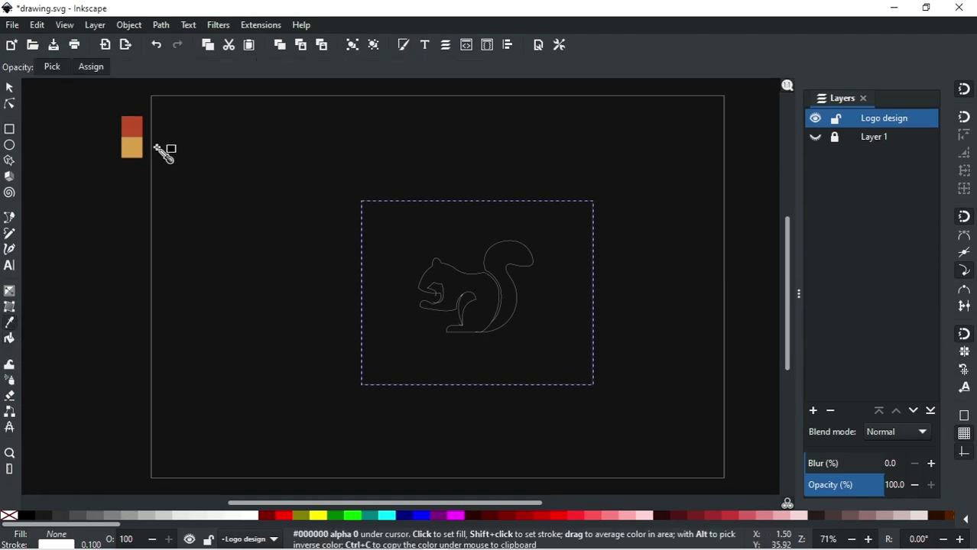
click(134, 130)
click(12, 88)
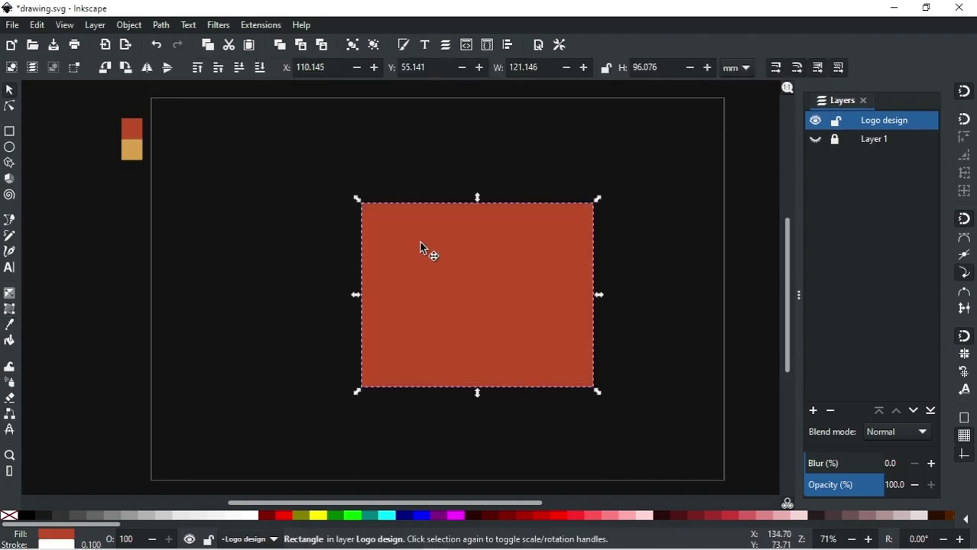
scroll(544, 312, up, 1)
click(259, 68)
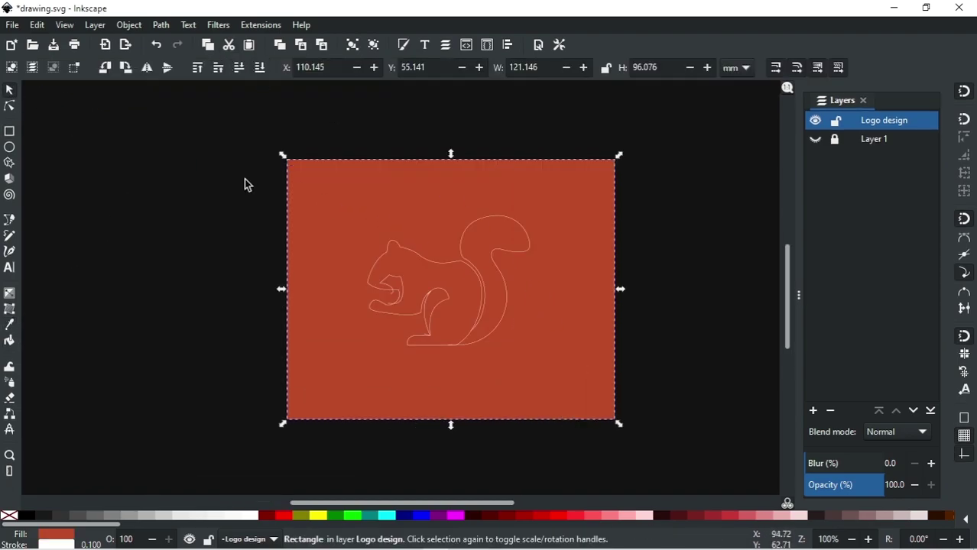
Apply Exclusion to the squirrel and rectangle, then delete the leftover outer piece.
click(244, 182)
click(481, 283)
shift+click(466, 187)
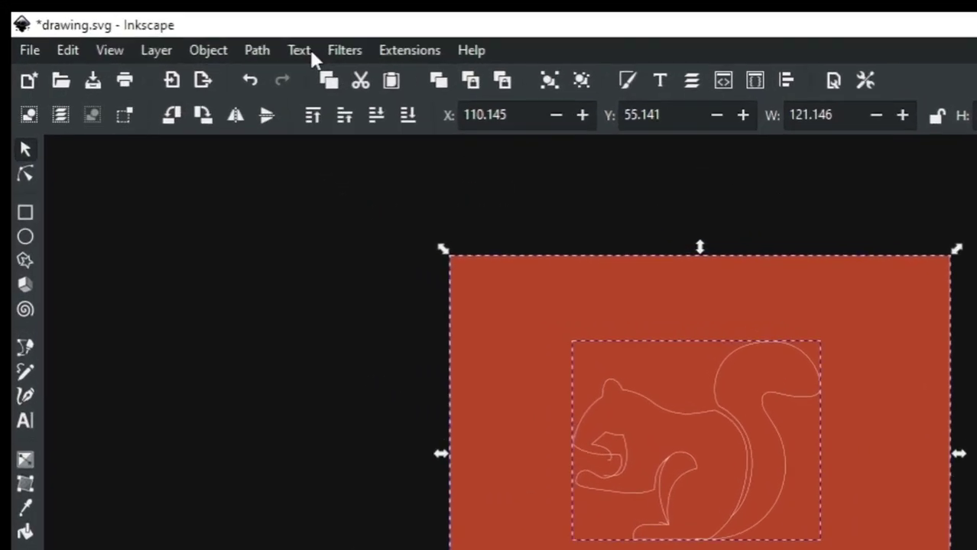
click(333, 70)
click(387, 308)
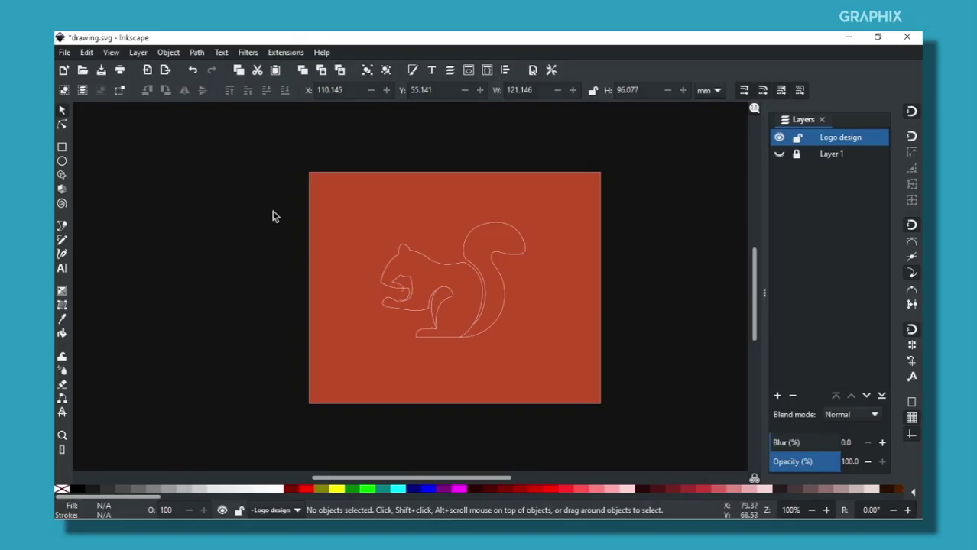
click(374, 216)
key(Delete)
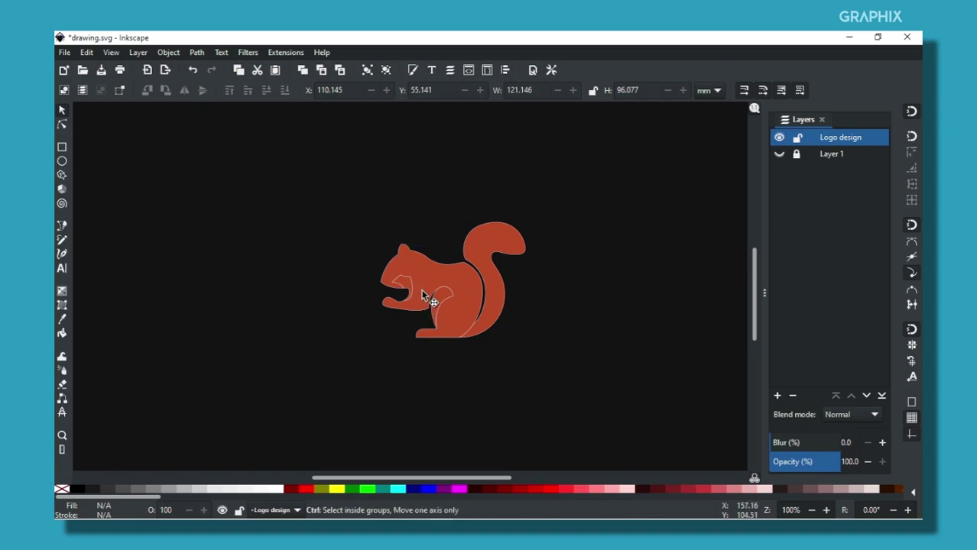
Fill the mouth and arm cutouts with the tan #d79f4a swatch colour using the Dropper.
scroll(421, 288, up, 2)
click(387, 284)
shift+click(459, 307)
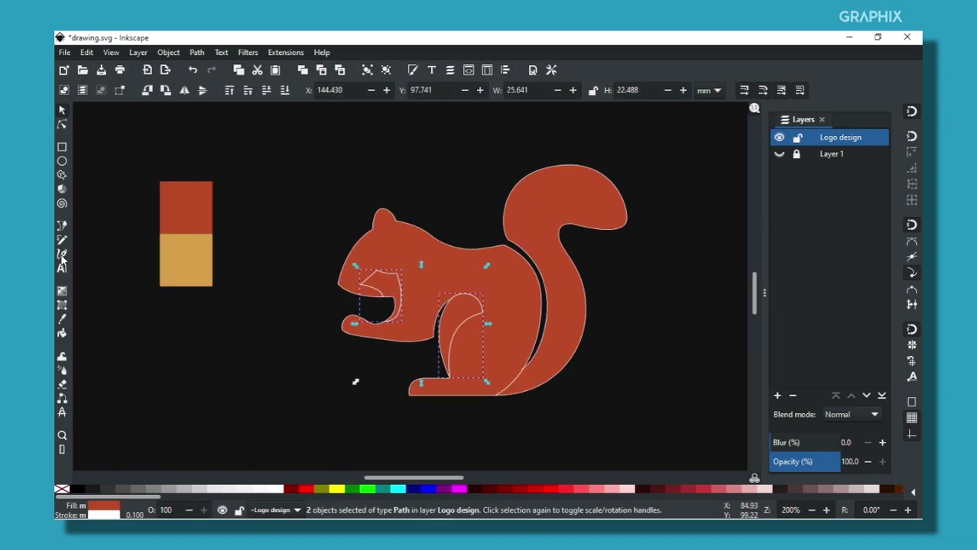
click(62, 319)
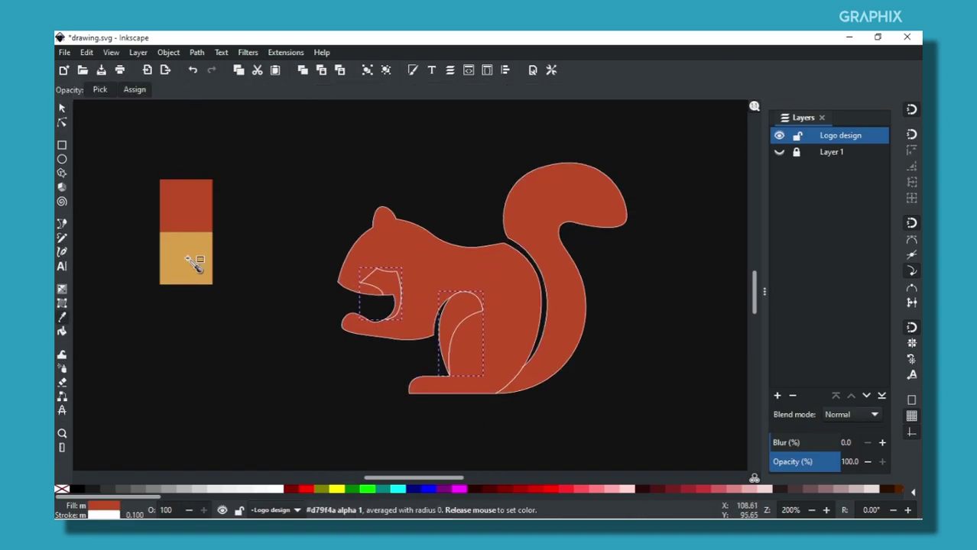
click(190, 261)
click(62, 109)
scroll(229, 239, down, 2)
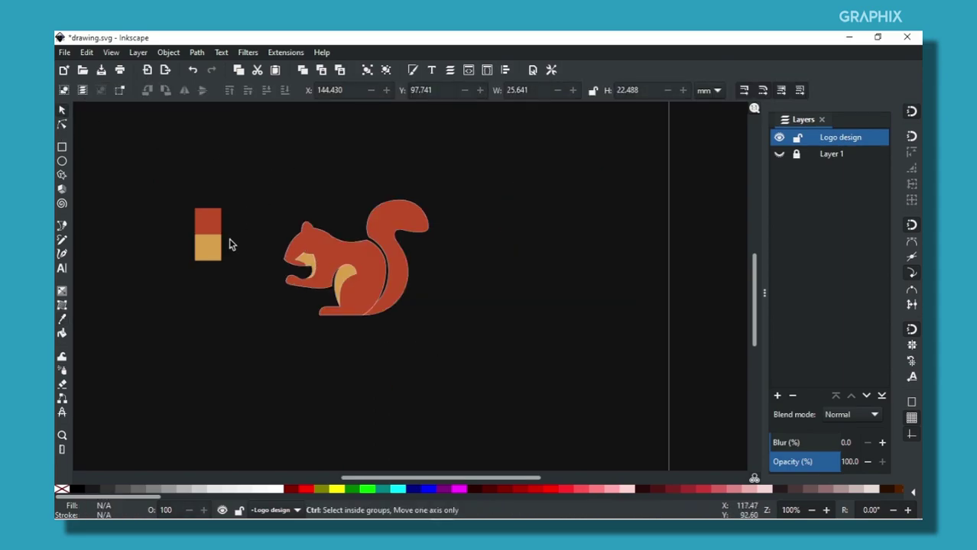
scroll(403, 305, down, 1)
scroll(298, 238, up, 2)
Draw a page-sized white rectangle and send it behind the squirrel.
click(62, 146)
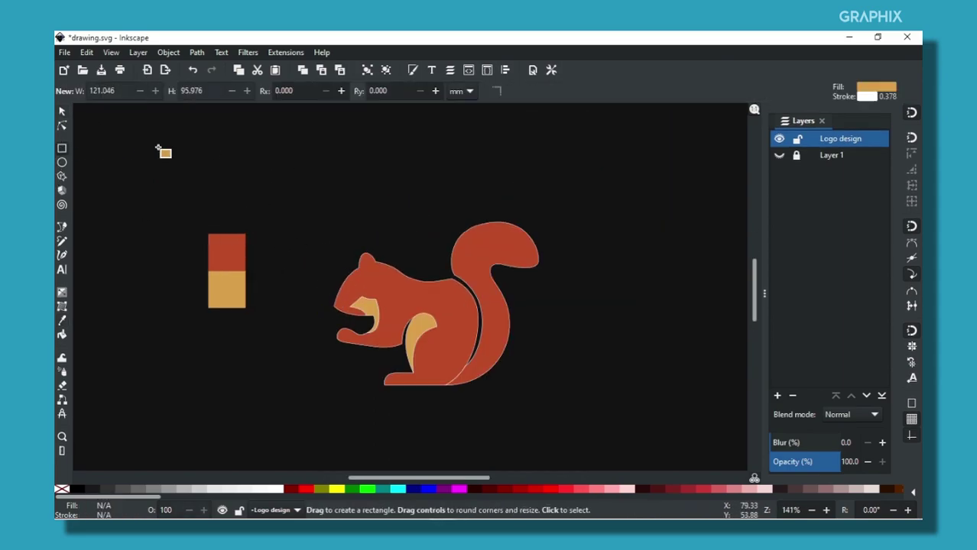
scroll(205, 154, down, 2)
drag(163, 121, 466, 358)
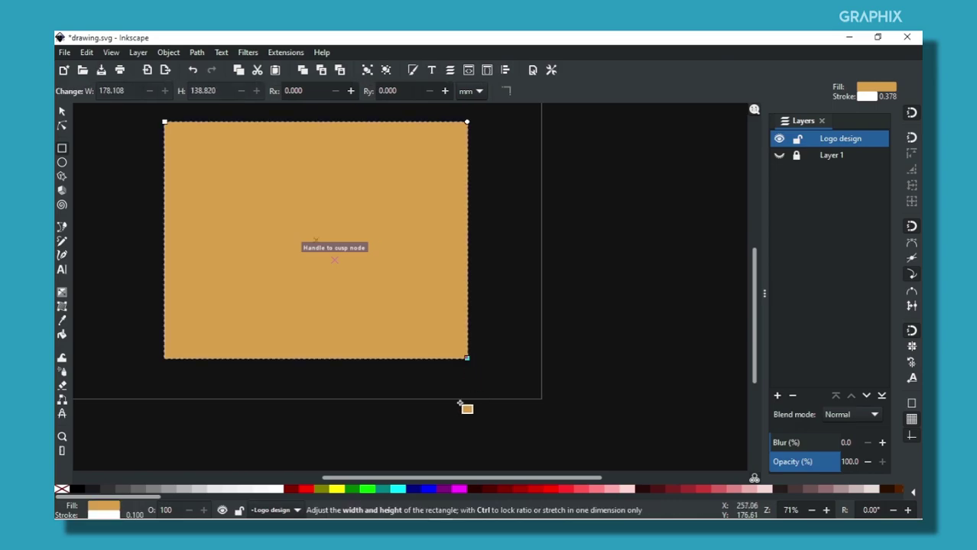
click(62, 111)
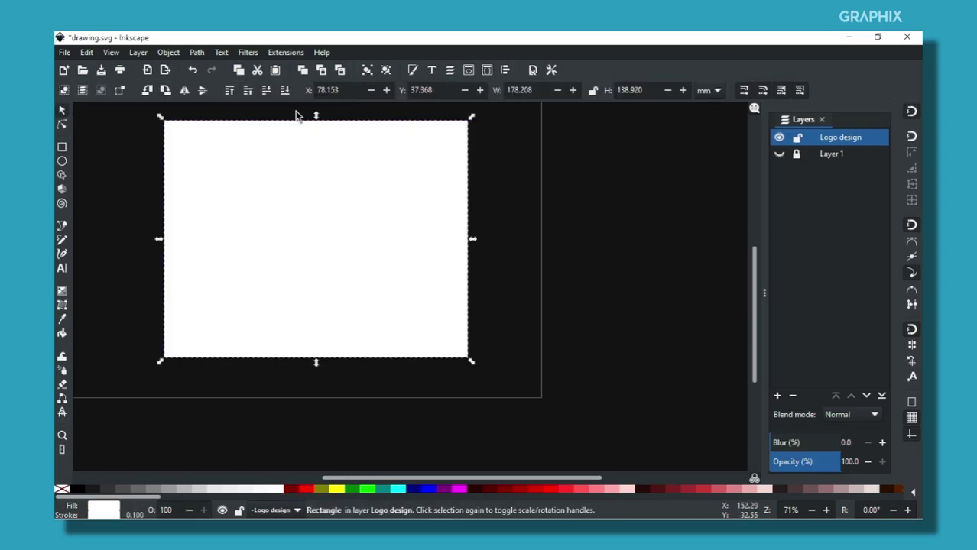
click(283, 90)
drag(425, 235, 416, 235)
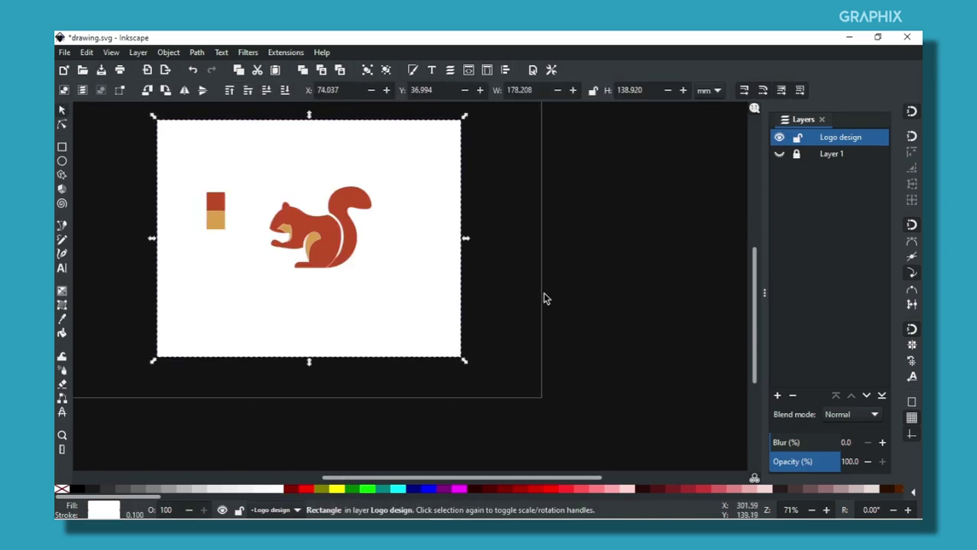
ctrl+scroll(287, 201, up, 1)
ctrl+scroll(287, 201, up, 1)
Set the stroke of the squirrel body and tail to none.
click(333, 281)
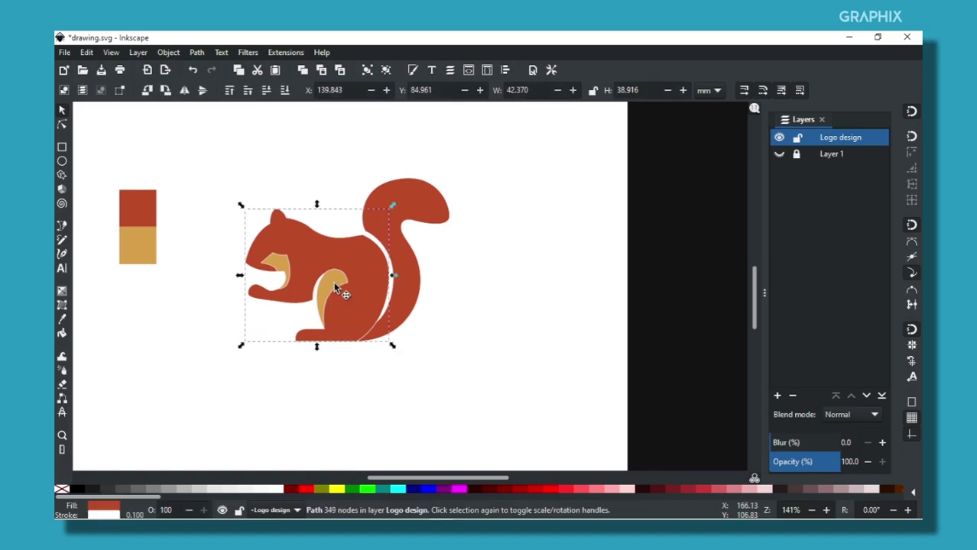
ctrl+scroll(396, 240, down, 1)
drag(605, 159, 195, 386)
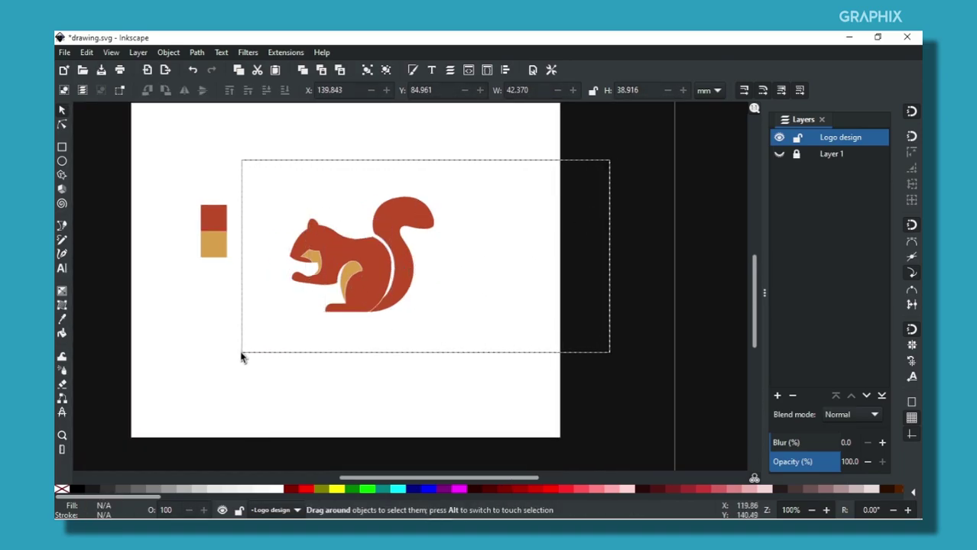
right_click(103, 515)
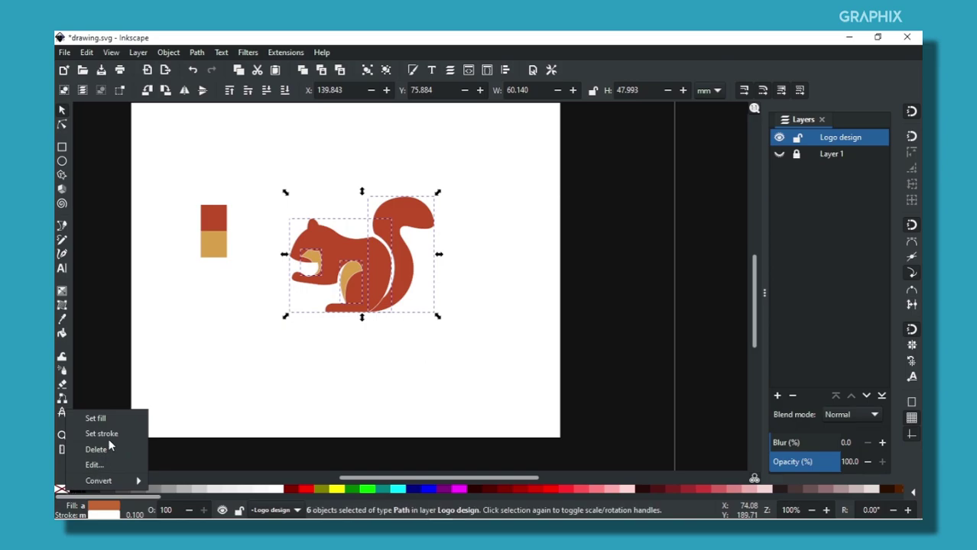
click(109, 437)
click(585, 330)
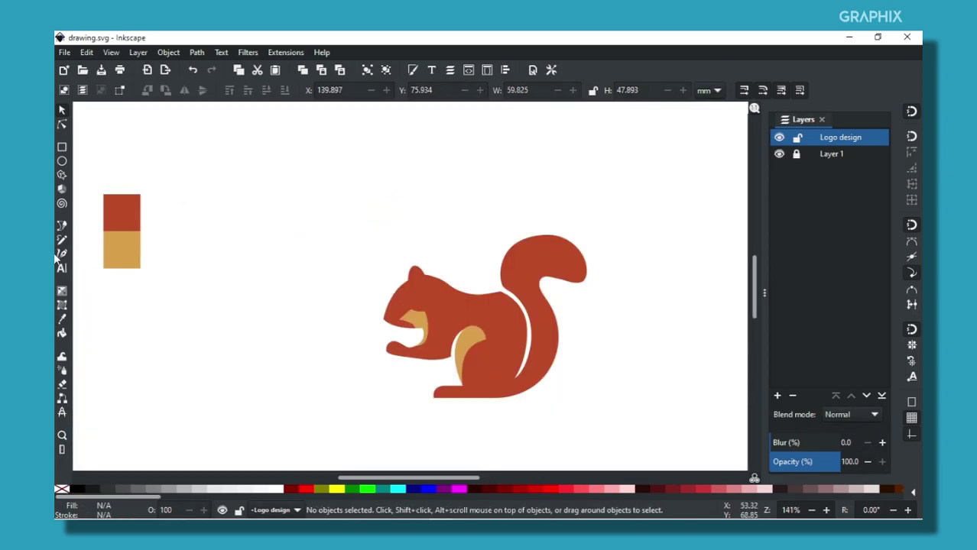
click(62, 269)
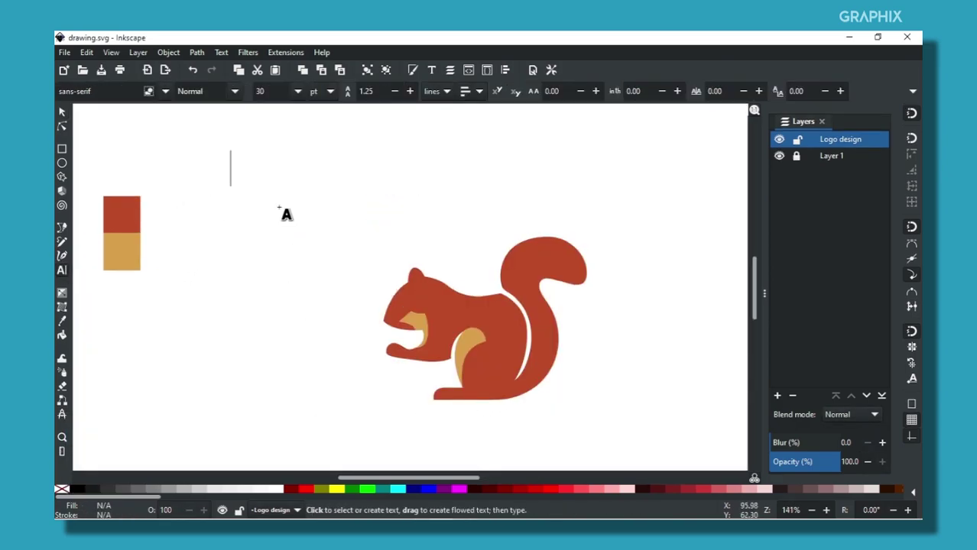
Type 'squirrel', nudge it into place, convert it to UPPERCASE, and flip the squirrel horizontally.
text(squirrel)
click(60, 113)
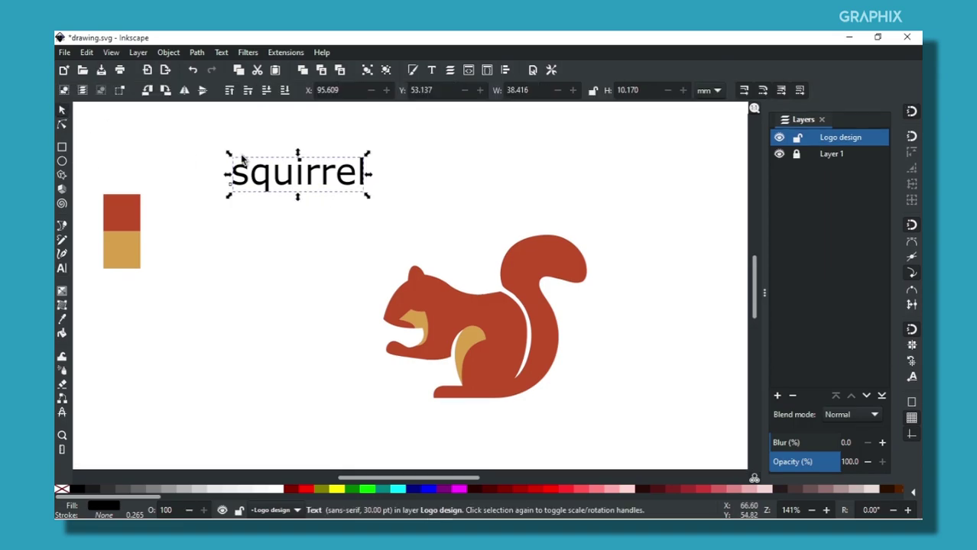
drag(311, 178, 322, 186)
click(286, 52)
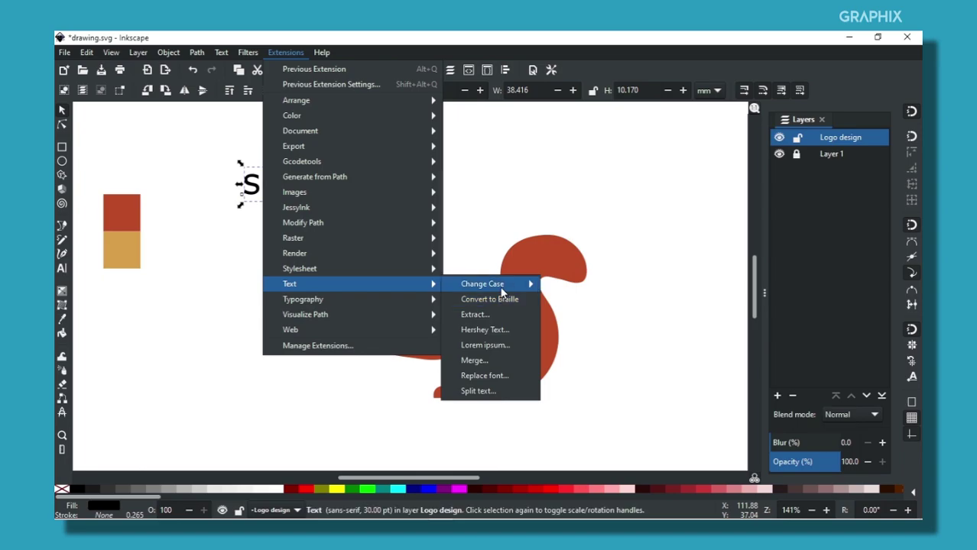
mouse_move(482, 284)
click(579, 361)
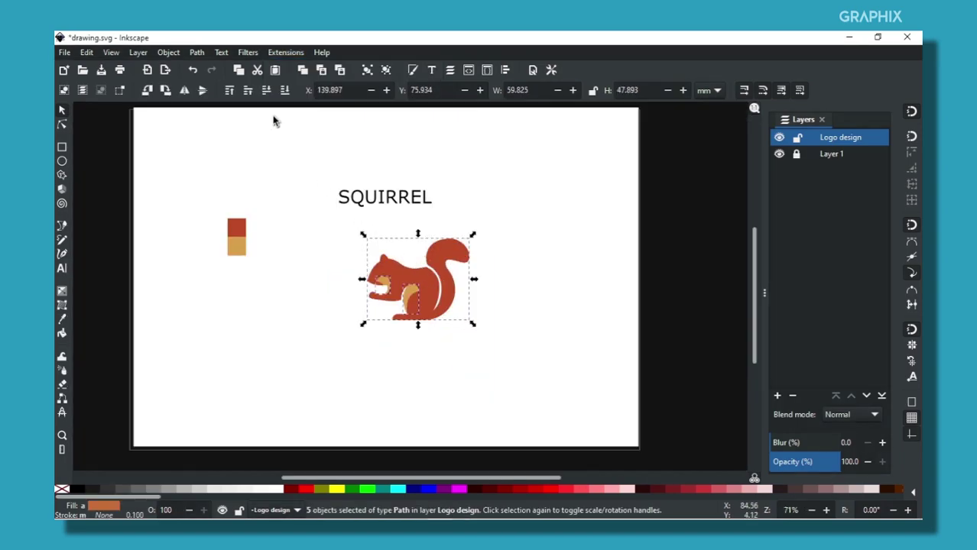
click(185, 90)
Move SQUIRREL beside the squirrel and set it in Raleway Heavy.
drag(399, 334, 396, 348)
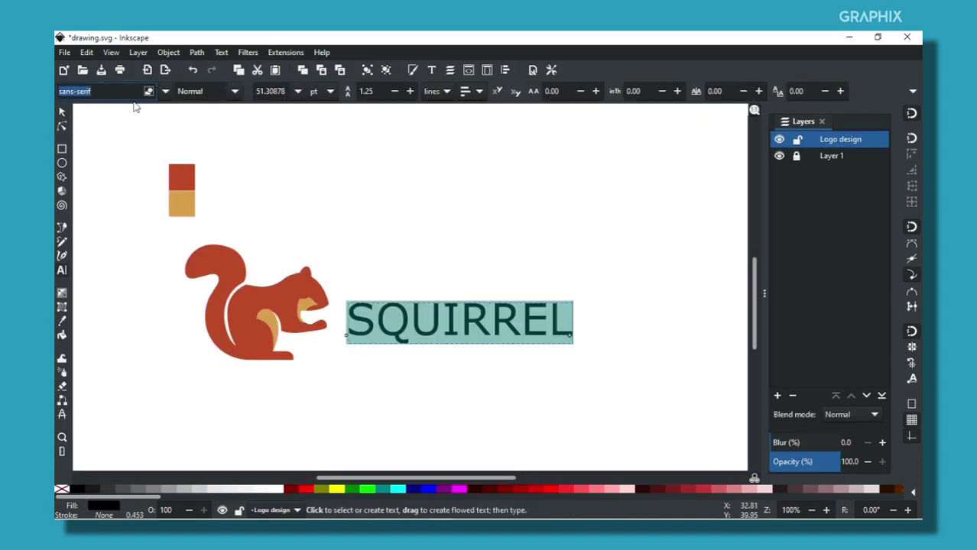
text(ral)
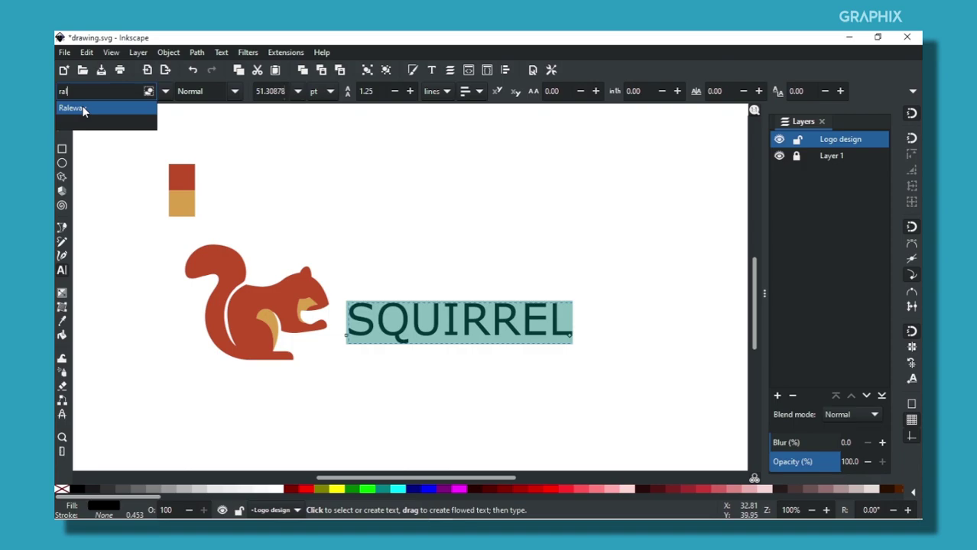
click(84, 111)
click(229, 92)
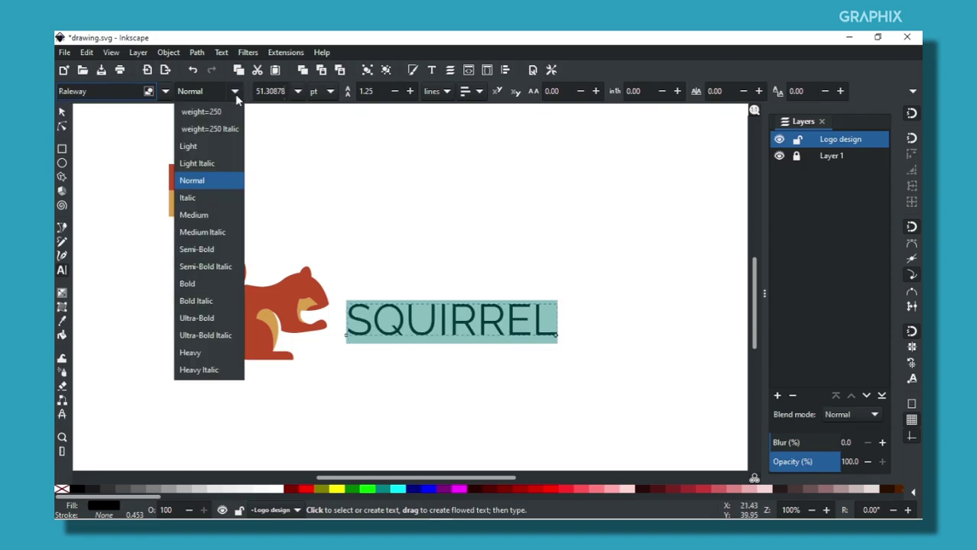
click(201, 355)
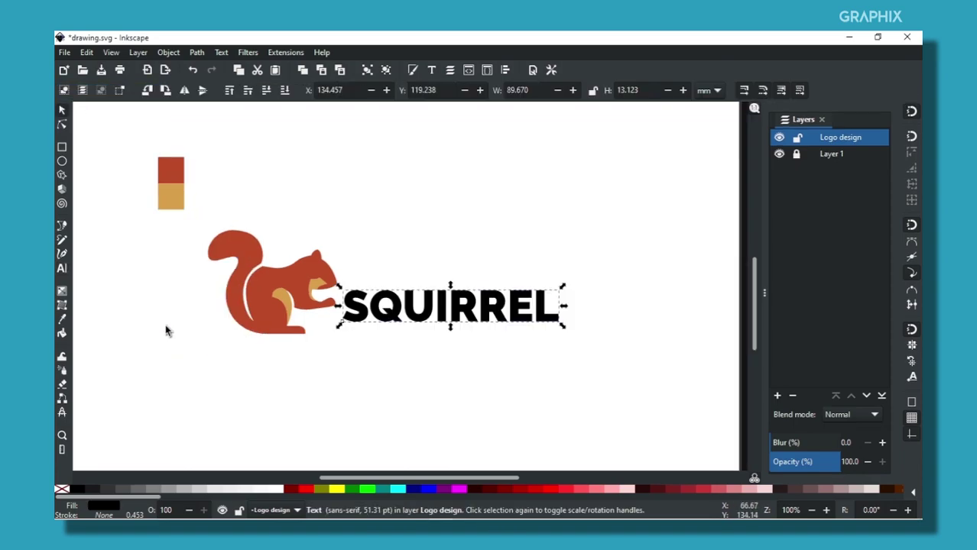
Use the Dropper to colour SQUIRREL with the squirrel's rust red, then deselect it.
click(63, 319)
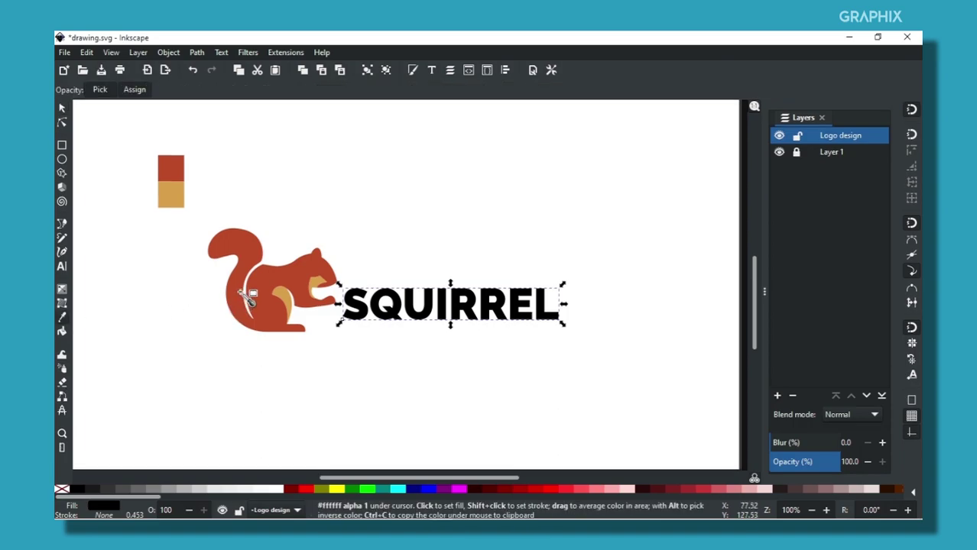
click(266, 277)
key(s)
key(Escape)
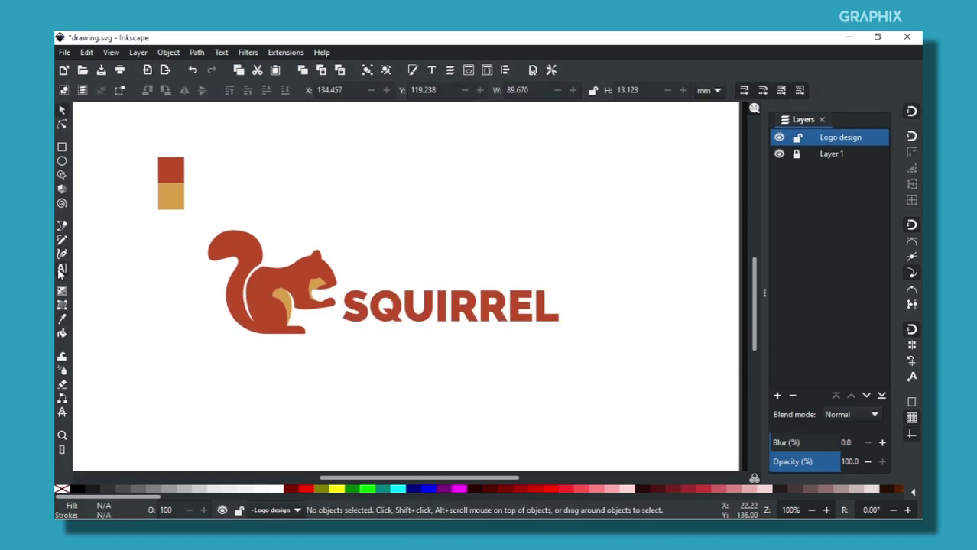
click(61, 269)
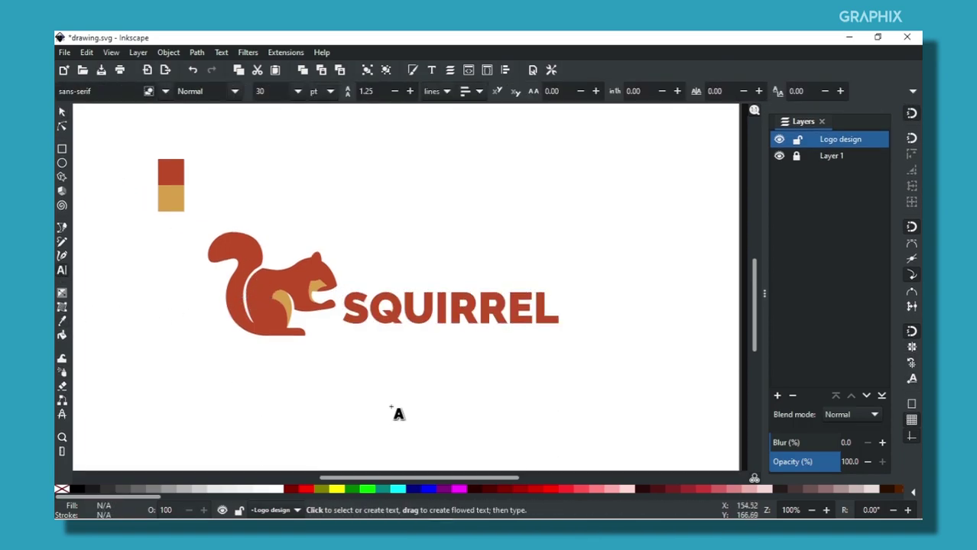
Type the LOGO DESIGN subtitle and style it in Raleway Medium.
text(LOGO DESIGN)
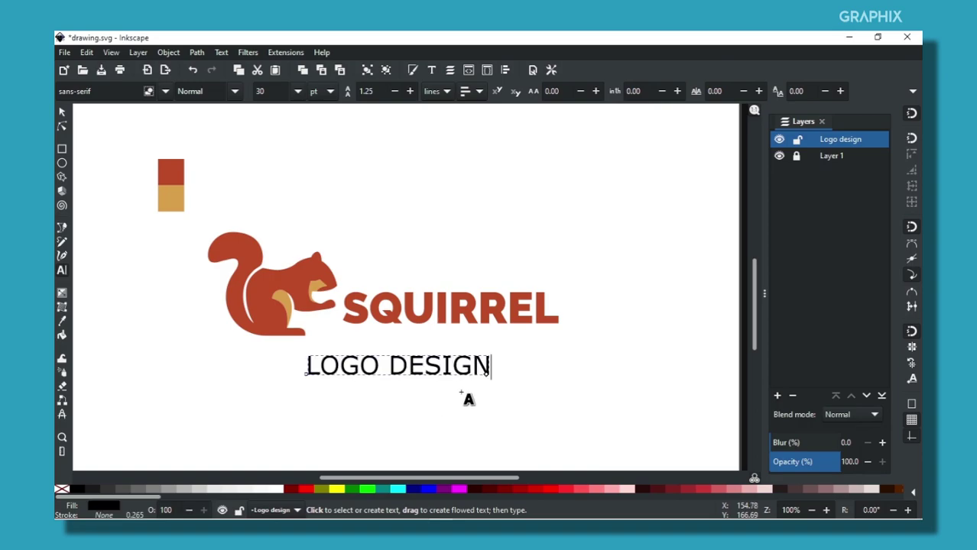
click(62, 113)
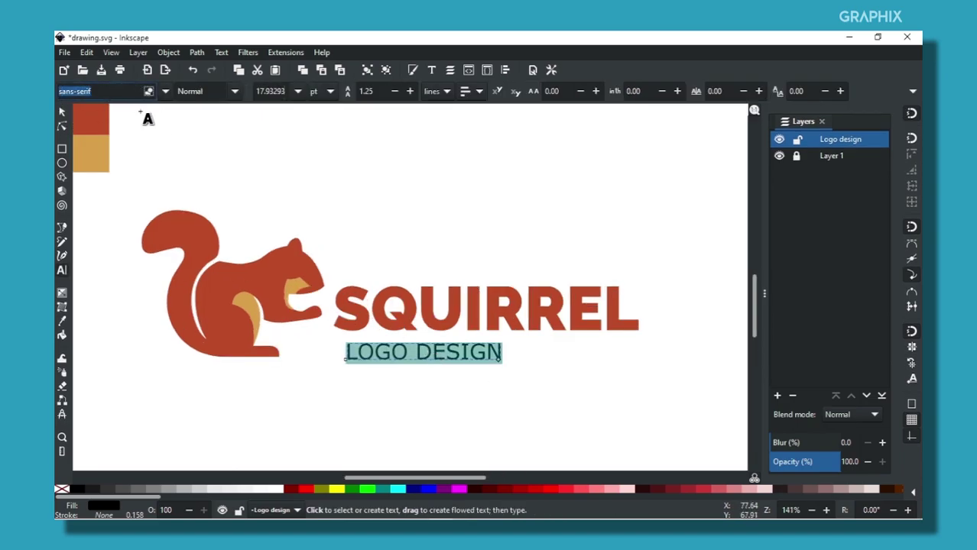
text(raly)
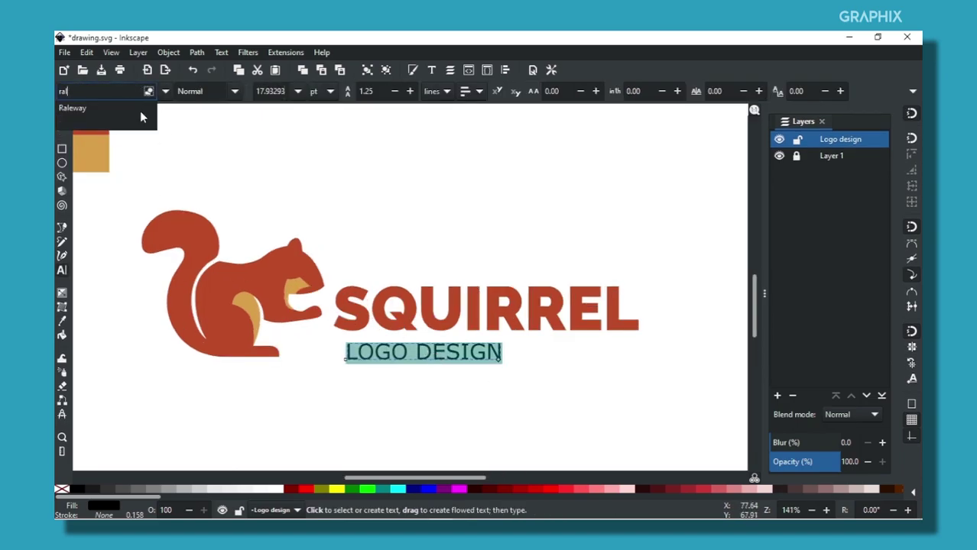
click(140, 111)
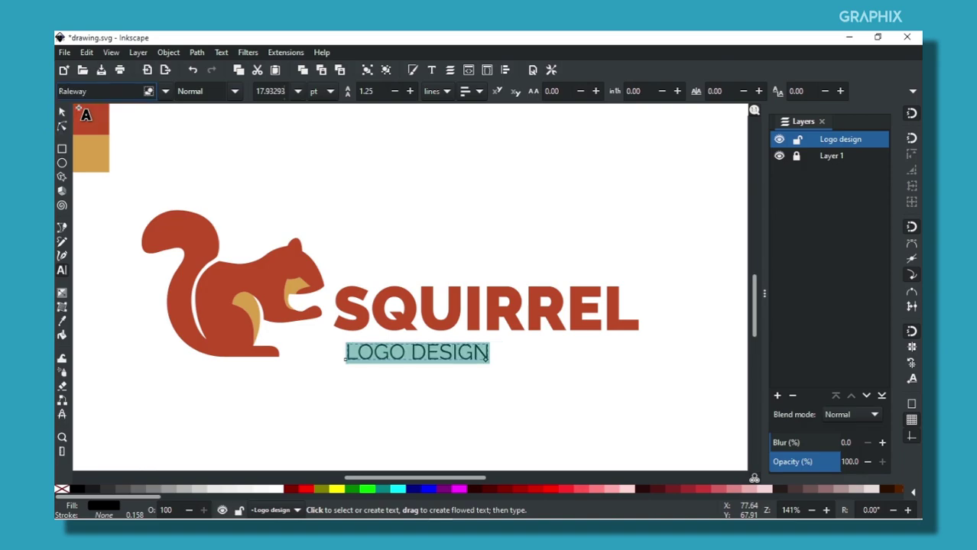
click(236, 95)
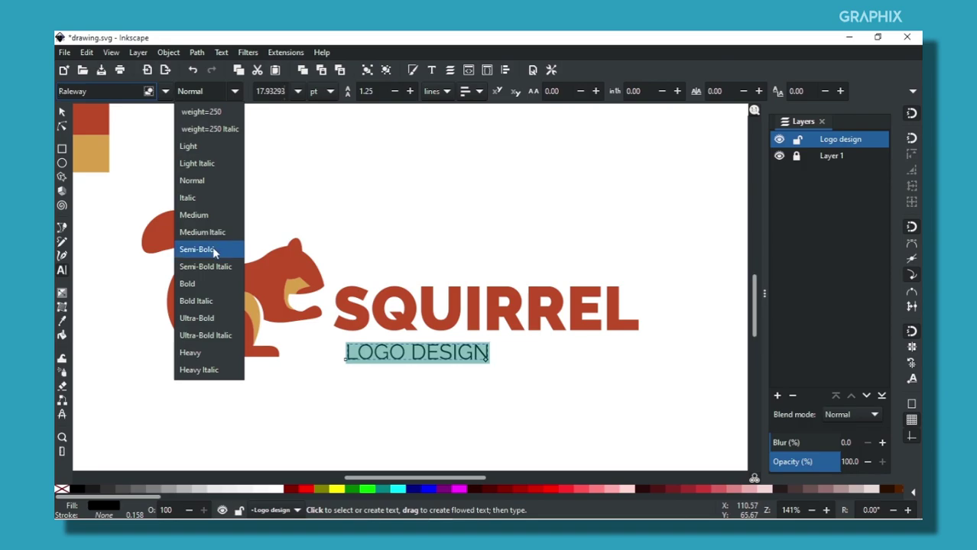
click(215, 250)
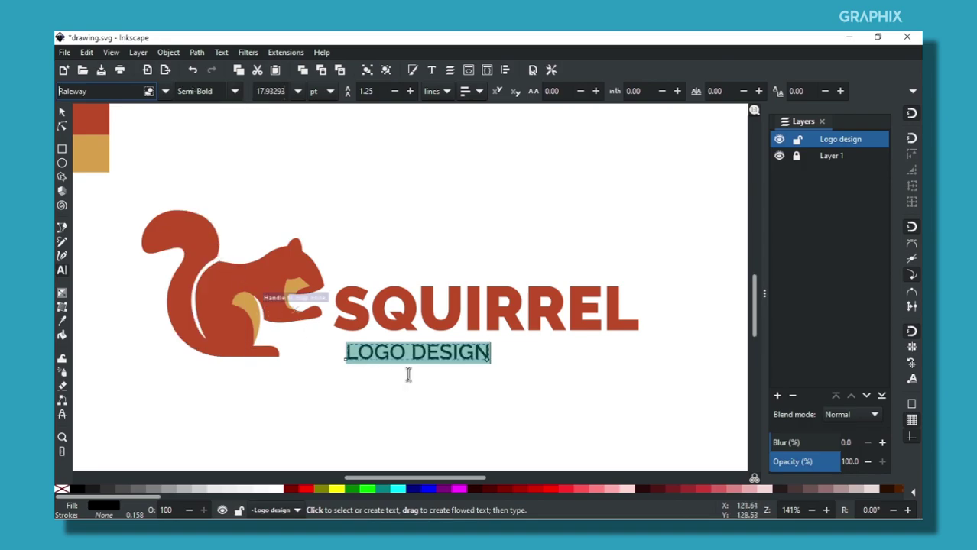
click(236, 95)
click(210, 217)
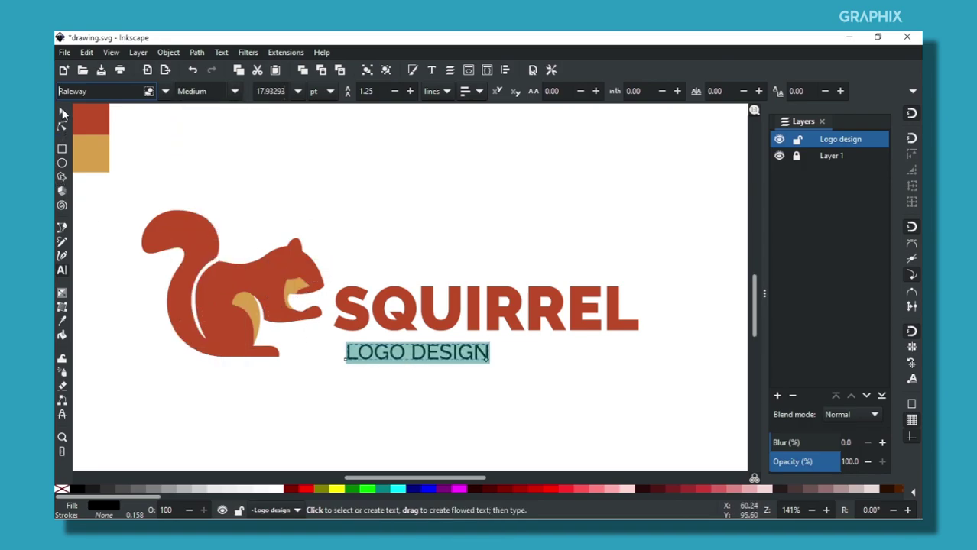
Set the subtitle's letter spacing to 20, then zoom in on the wordmark.
click(595, 91)
text(20)
key(Return)
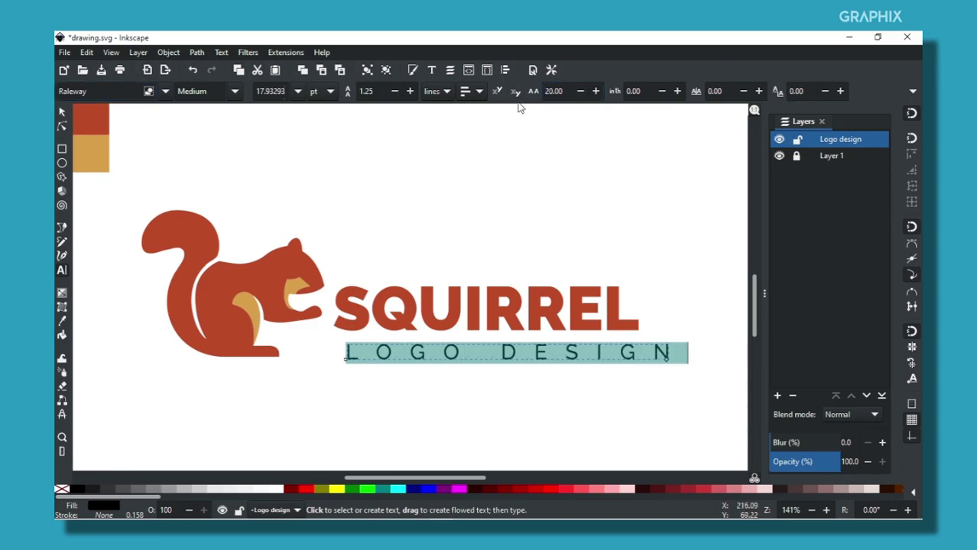
click(61, 121)
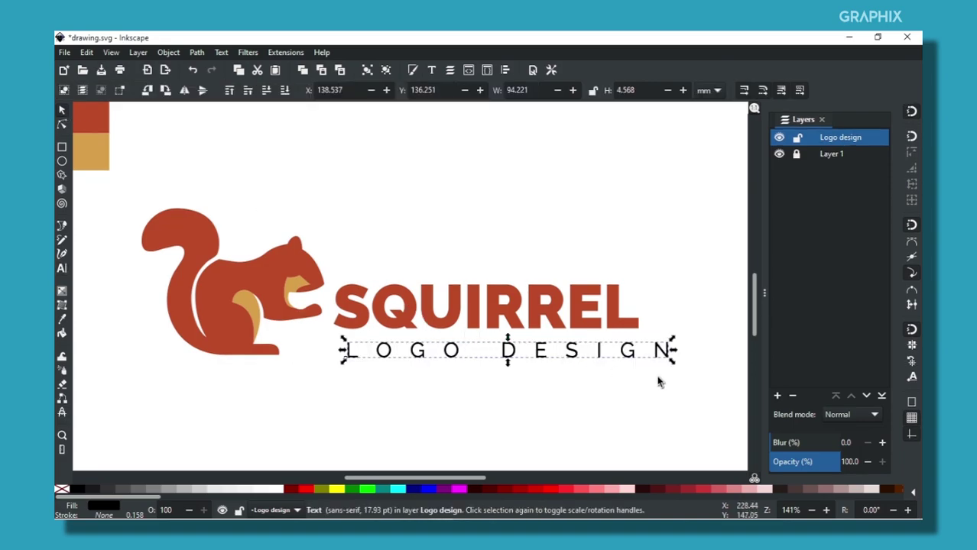
click(573, 310)
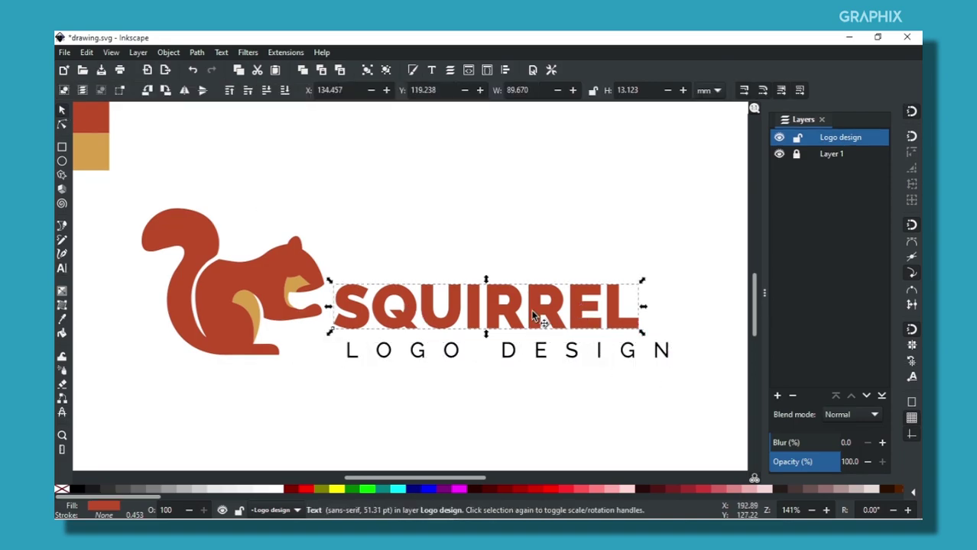
key(Escape)
key(plus)
key(plus)
Draw a closed slanted parallelogram over the Q's tail with the Bezier pen.
click(61, 227)
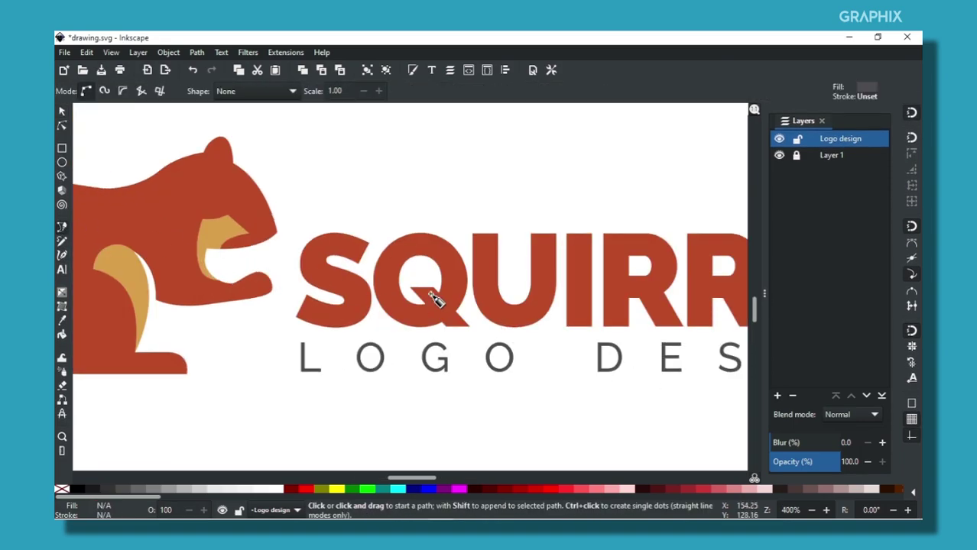
scroll(451, 321, up, 2)
scroll(389, 284, up, 1)
click(359, 258)
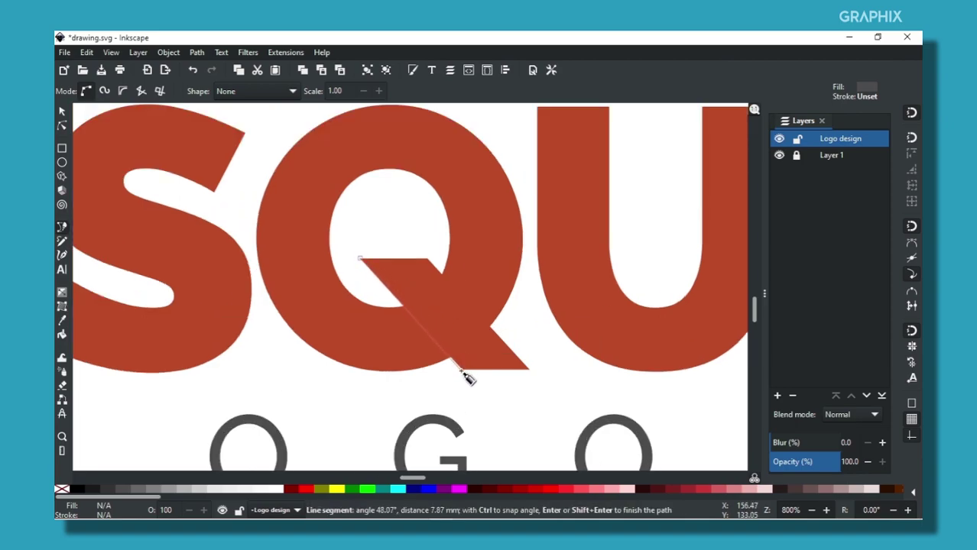
click(459, 369)
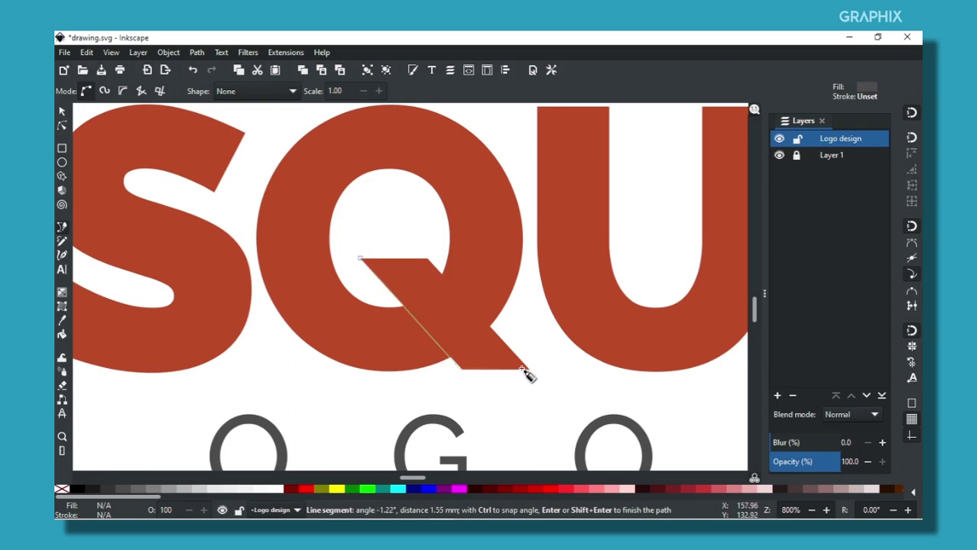
click(527, 368)
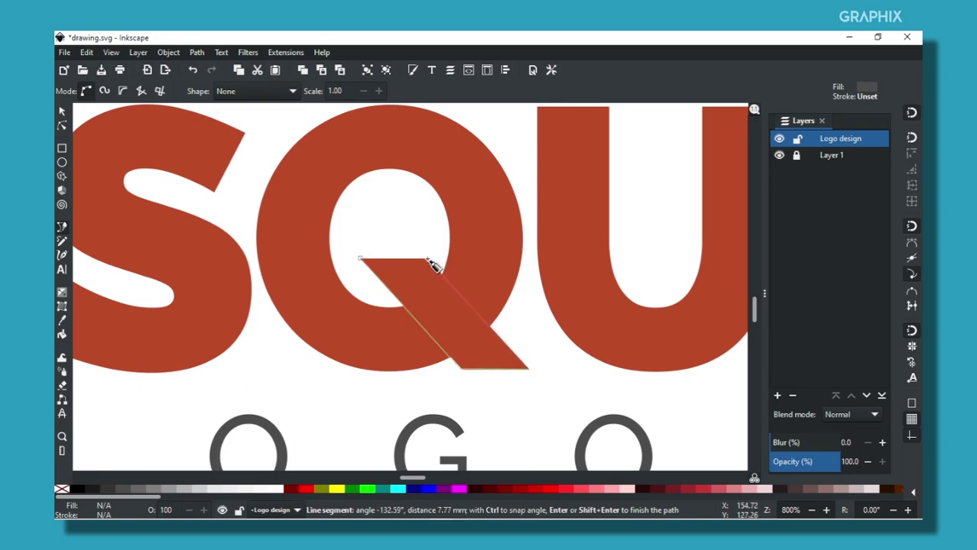
click(427, 258)
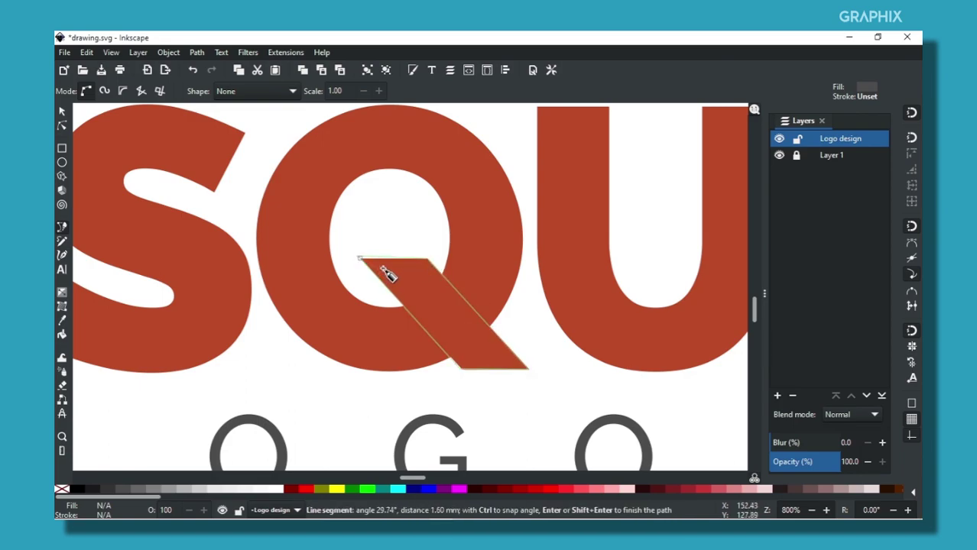
click(360, 258)
scroll(493, 348, down, 3)
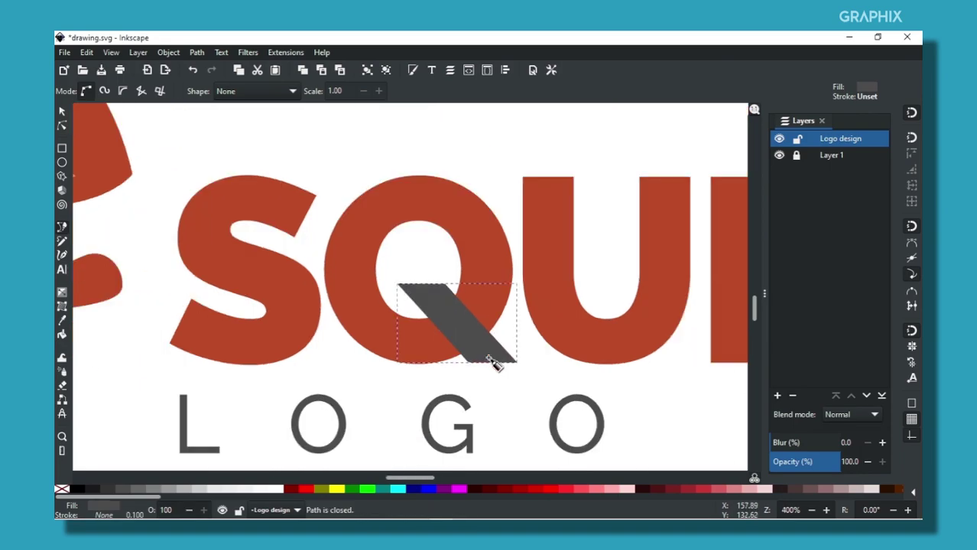
Use the Dropper to fill the tail accent with the squirrel's tan, then deselect it.
click(64, 322)
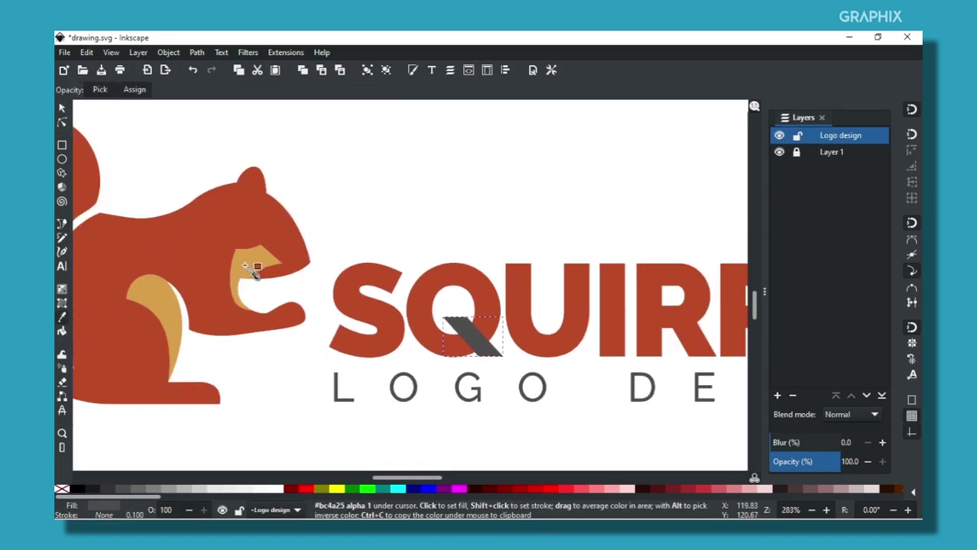
click(257, 264)
click(62, 123)
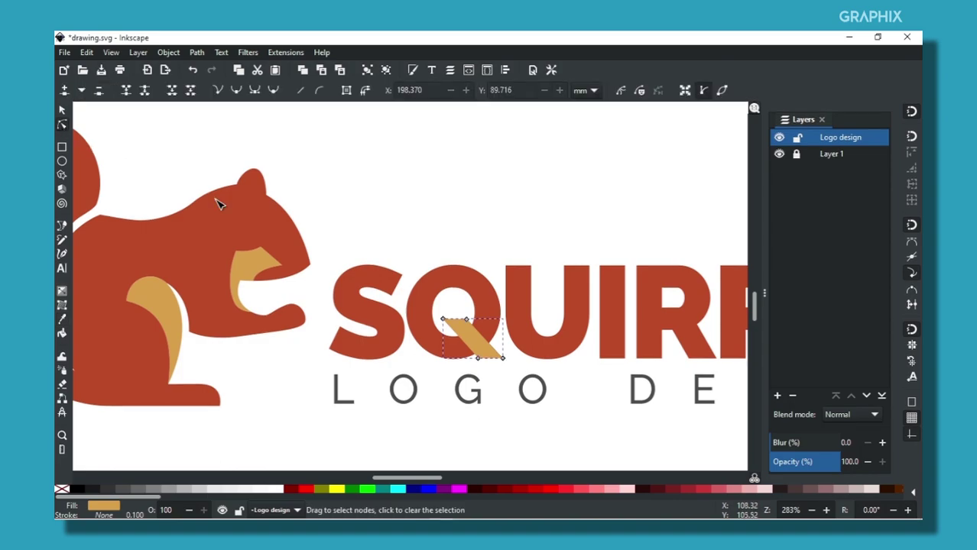
key(s)
key(Escape)
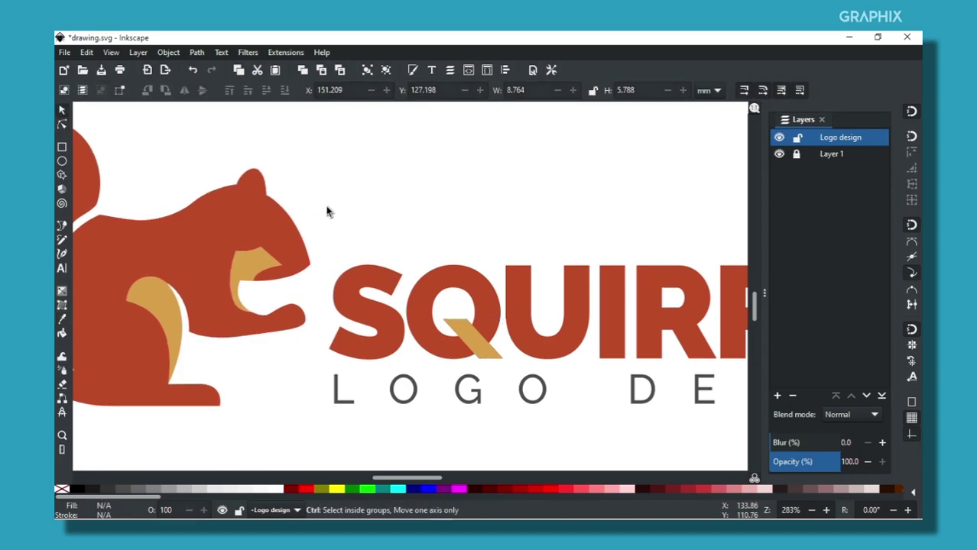
ctrl+scroll(334, 227, down, 2)
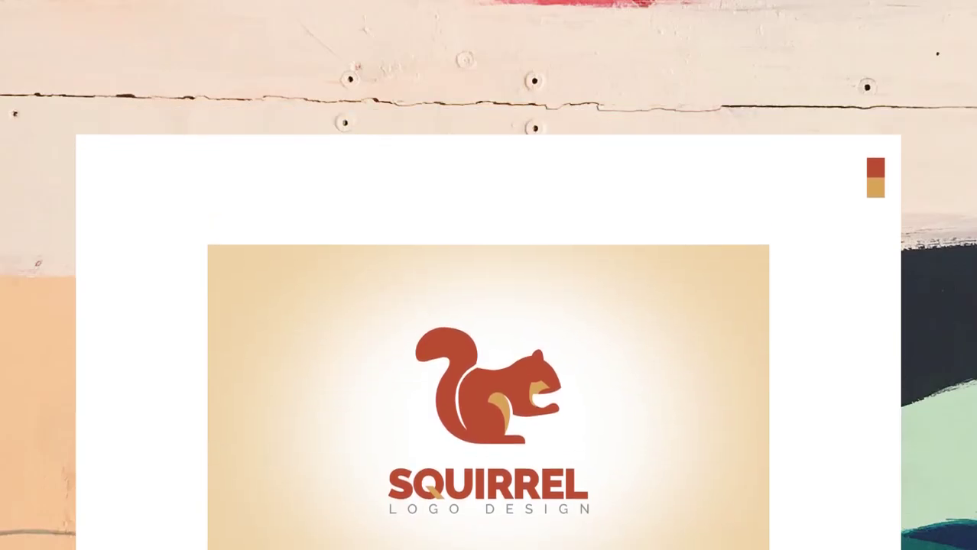